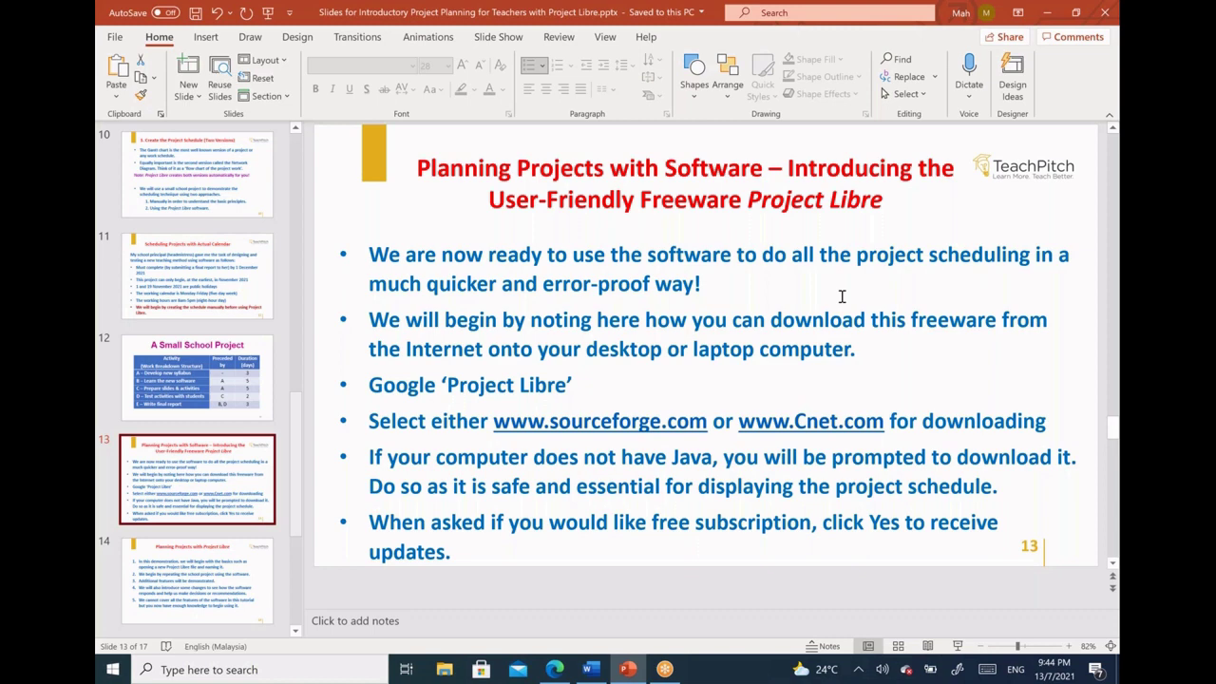
Circle the word "Java" on slide 13 in pink ink and advance to slide 14.
left_click_drag(720, 451, 715, 447)
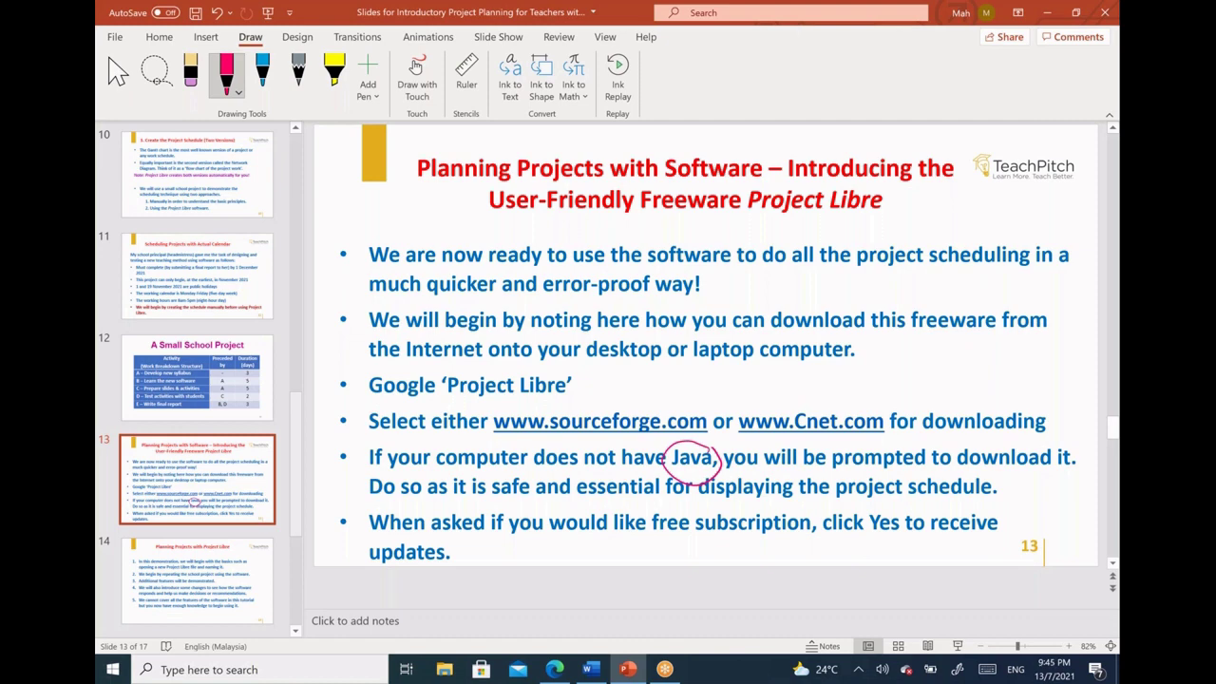
key("Page_Down")
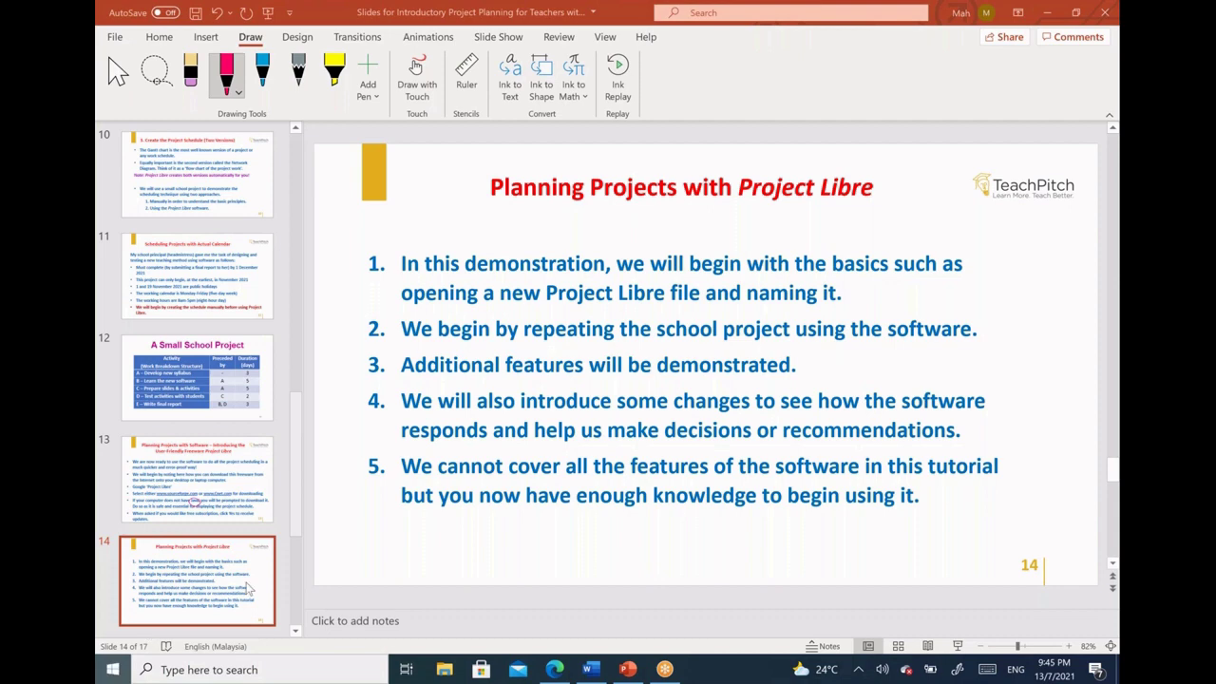
Launch ProjectLibre from the installed programs and dismiss its tip of the day.
key("super")
scroll(332, 608, "down", 20)
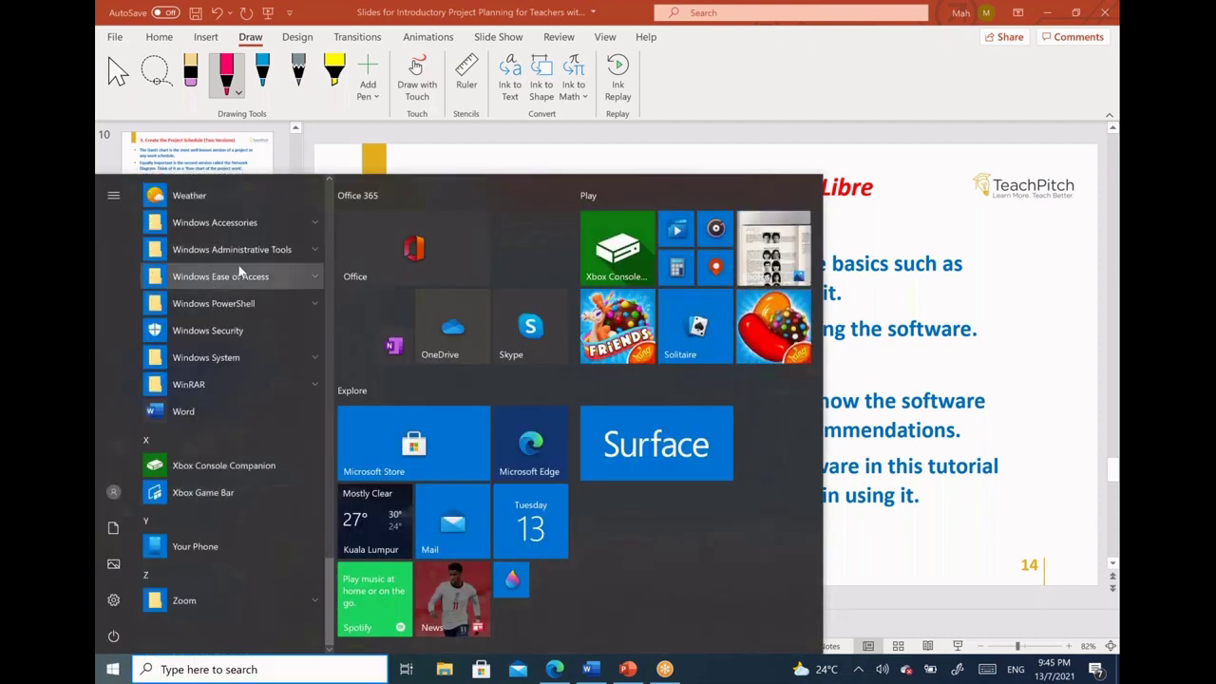
scroll(238, 271, "up", 5)
scroll(238, 266, "up", 3)
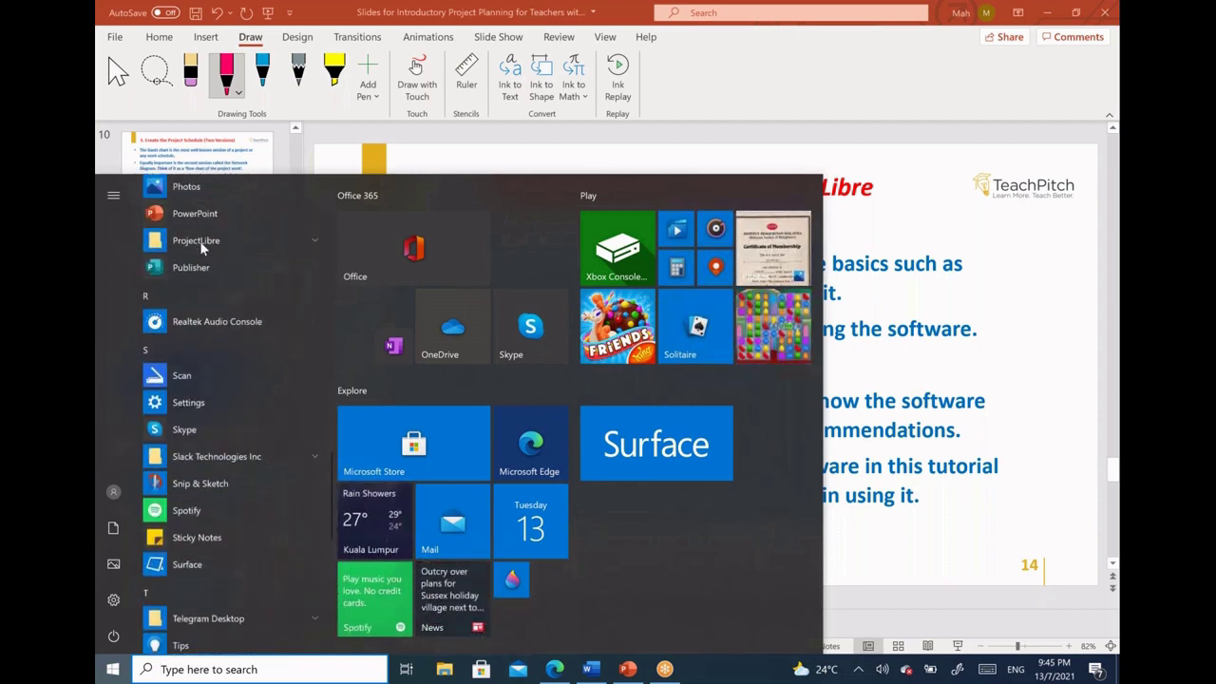
left_click(310, 241)
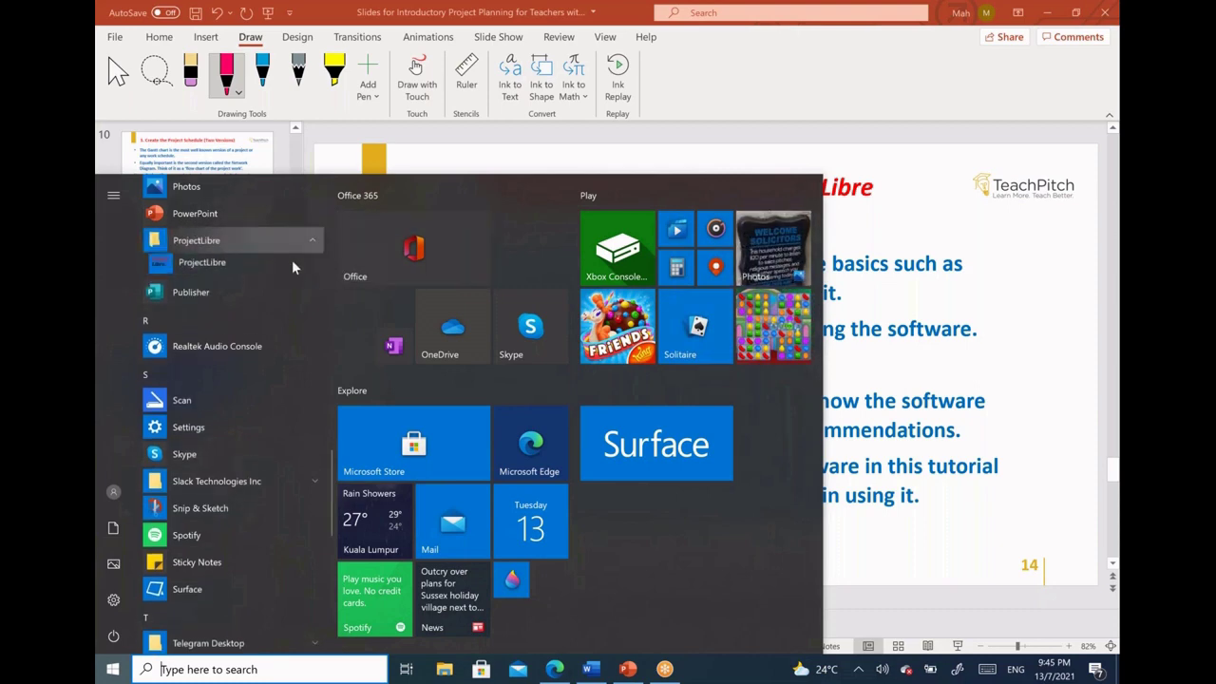
left_click(221, 265)
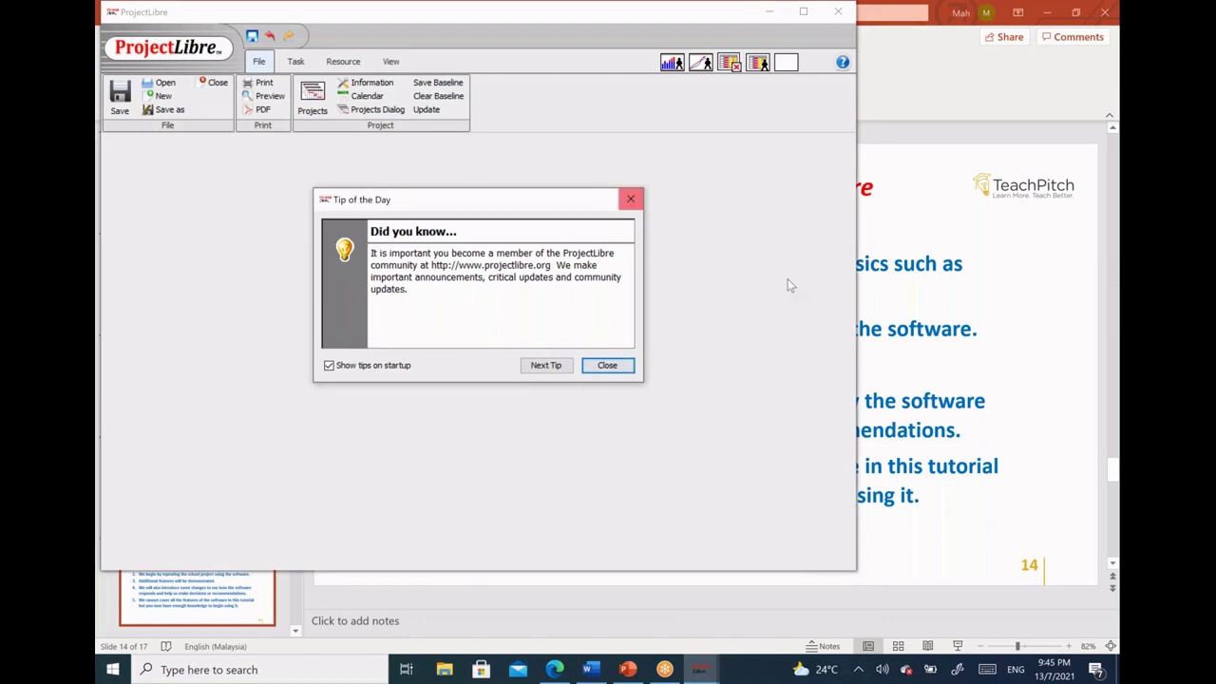
left_click(597, 367)
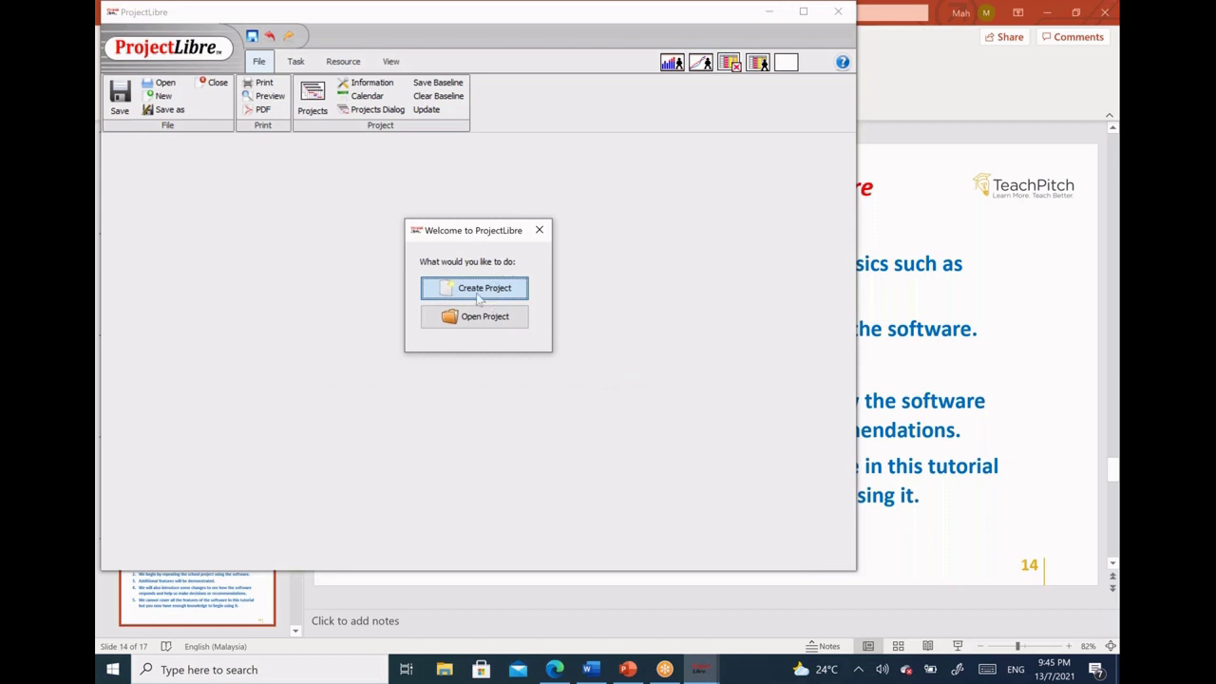
Create a new project named "School Project" with the start date 11/1/21.
left_click(480, 298)
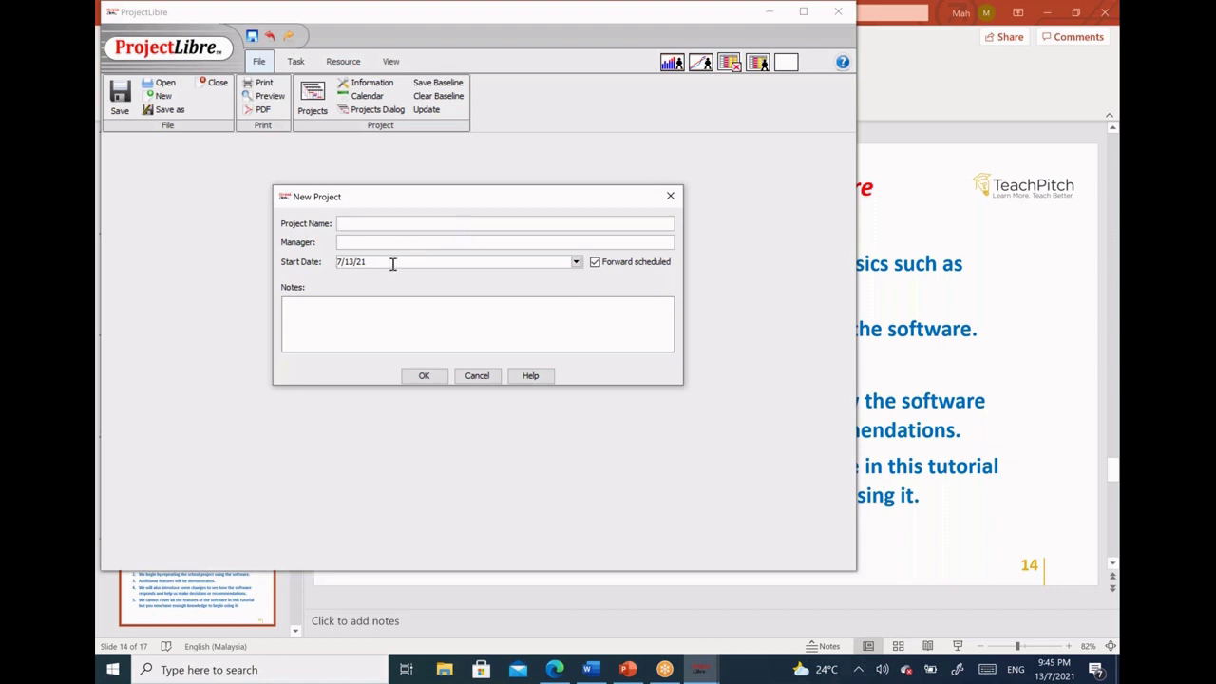
key("Delete")
type("11")
key("Delete")
left_click(423, 377)
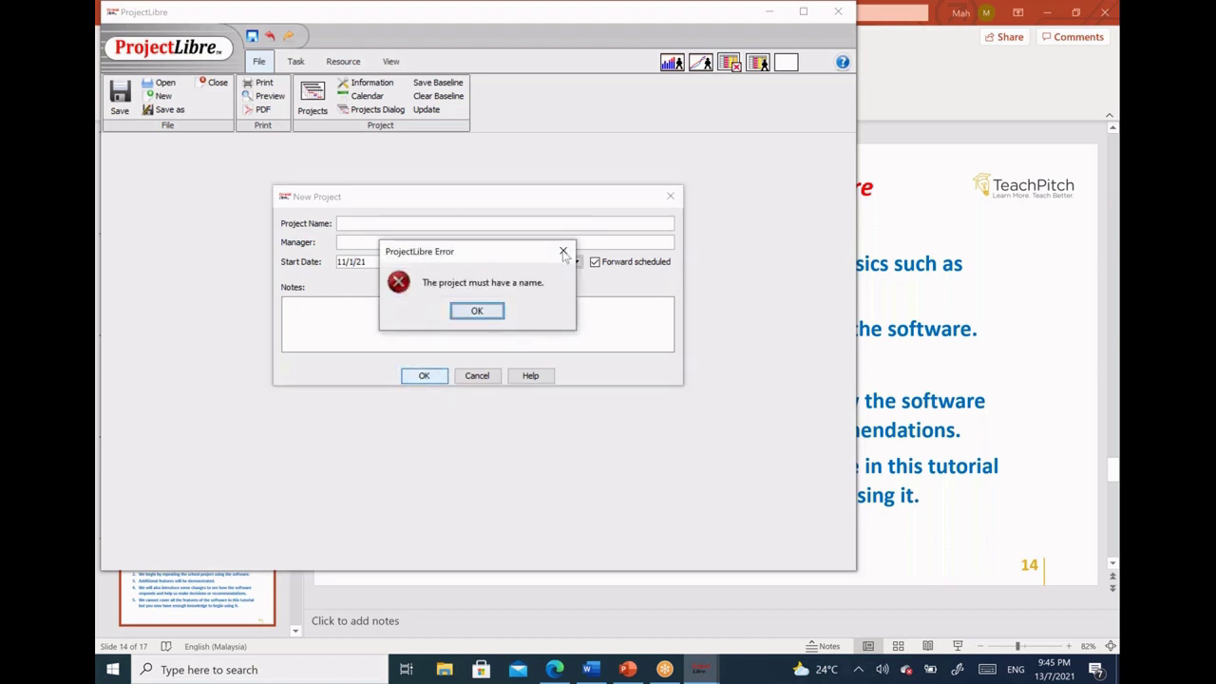
left_click(477, 311)
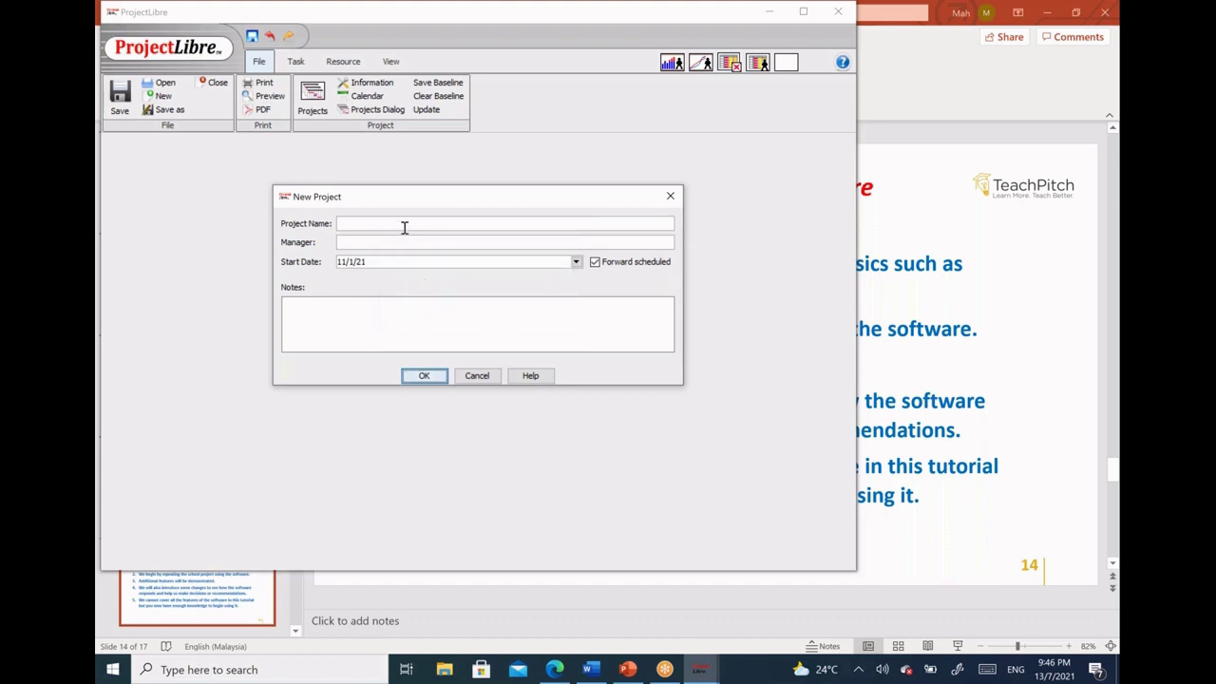
type("School Project")
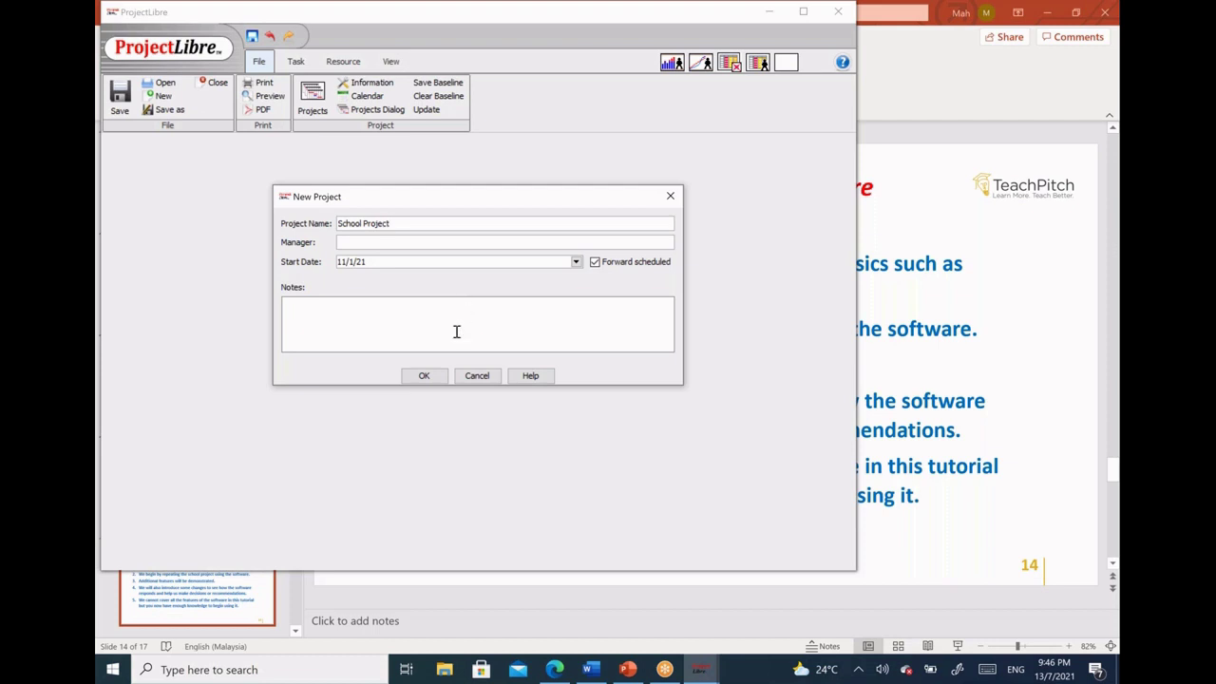
left_click(424, 376)
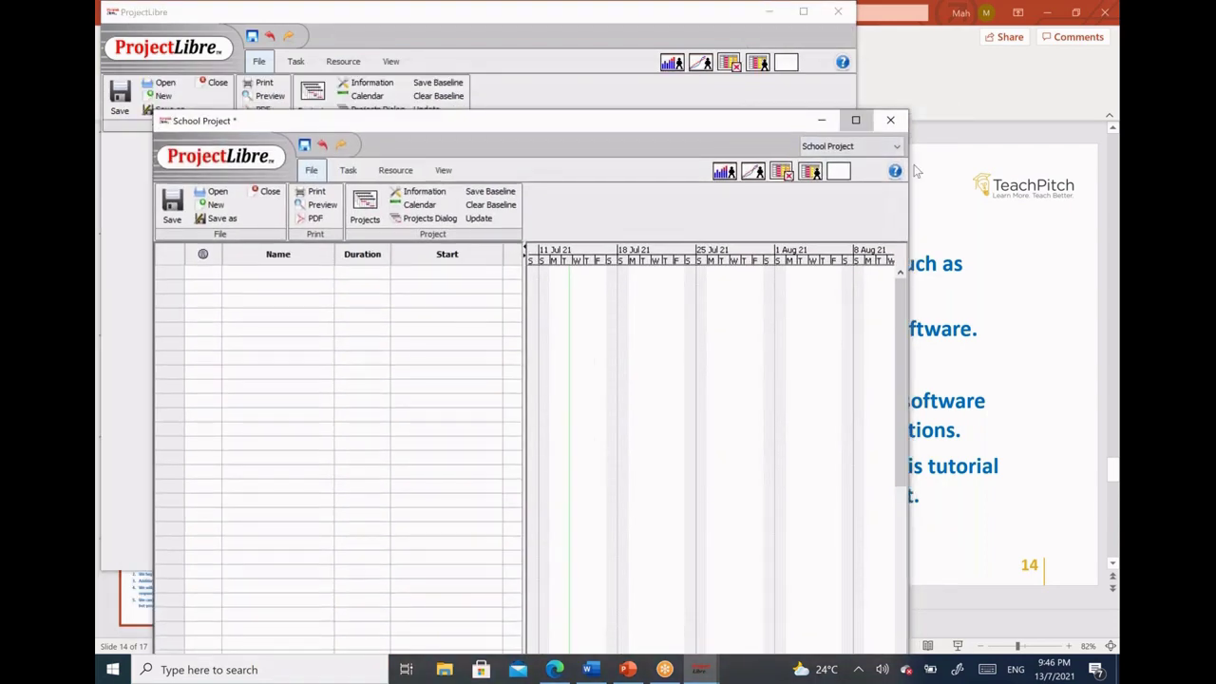
Maximize the project window and enter "School Project" as the first task's name.
left_click(857, 120)
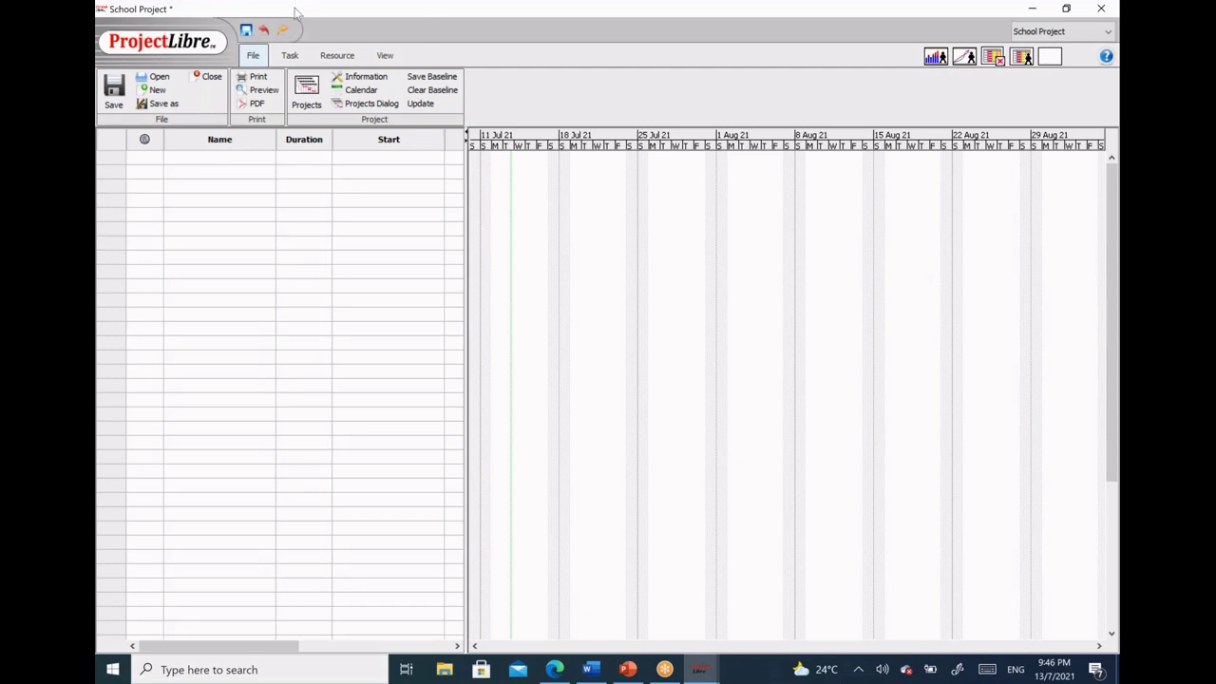
left_click(237, 159)
type("School P")
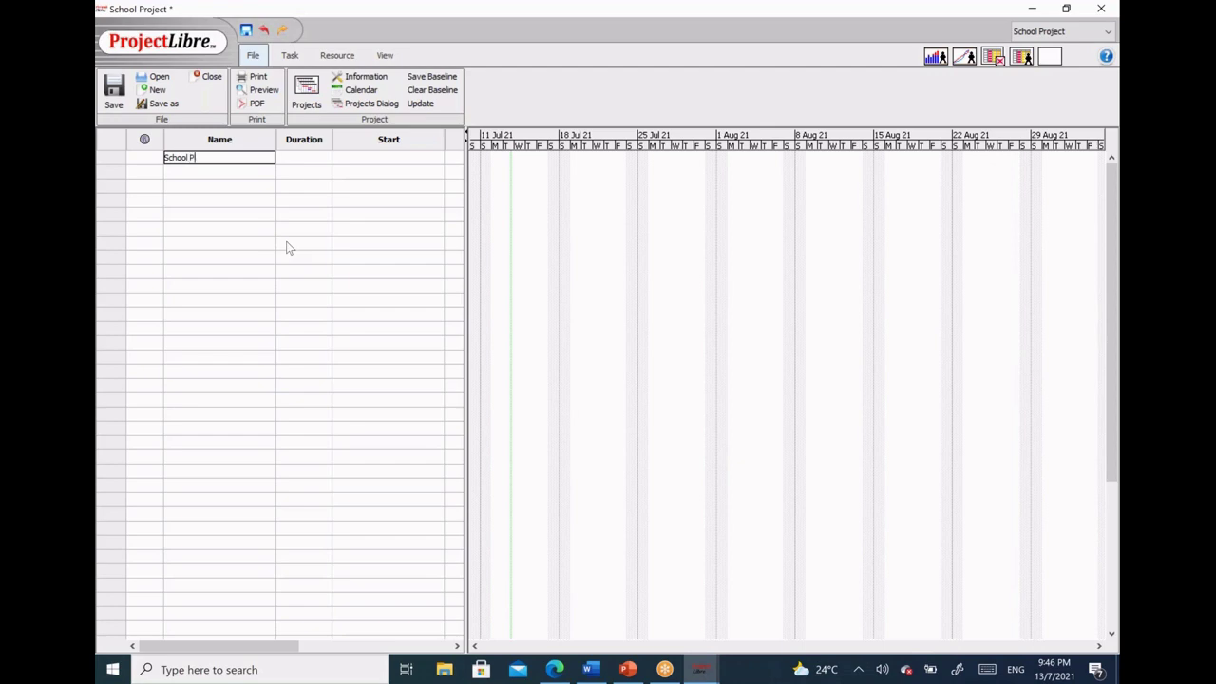
type("roject")
key("Return")
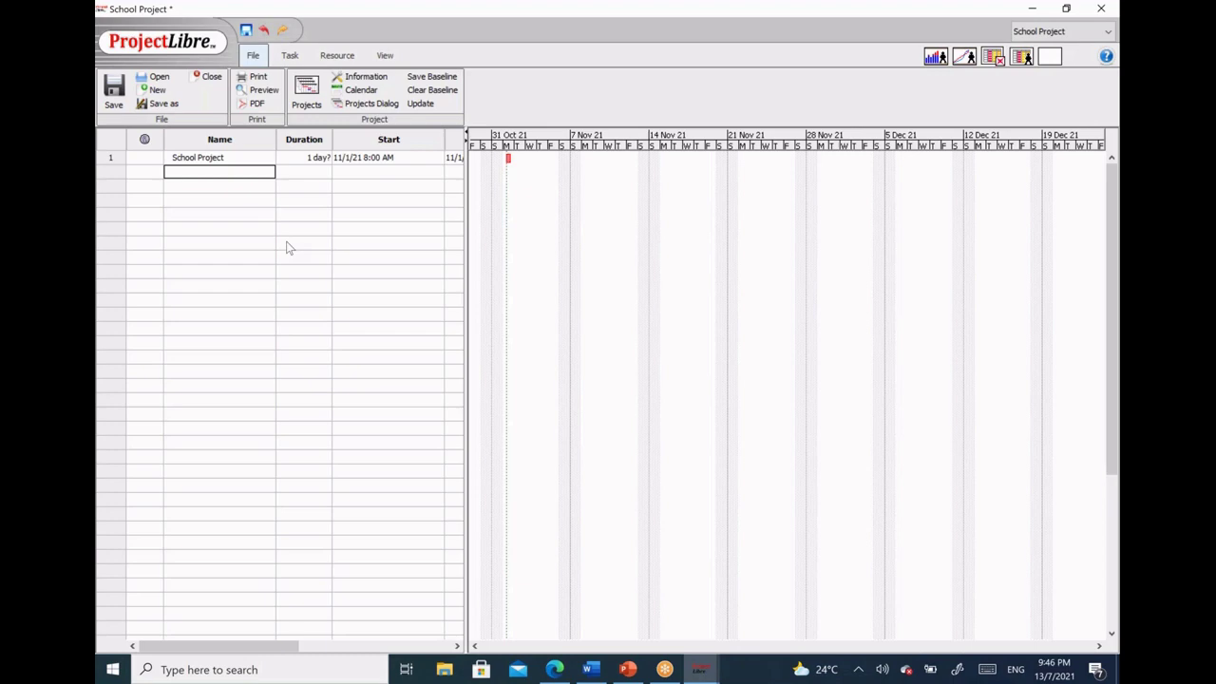
Add five tasks named A, B, C, D and E below the School Project task.
type("A")
key("Return")
type("B")
key("Return")
type("C")
key("Return")
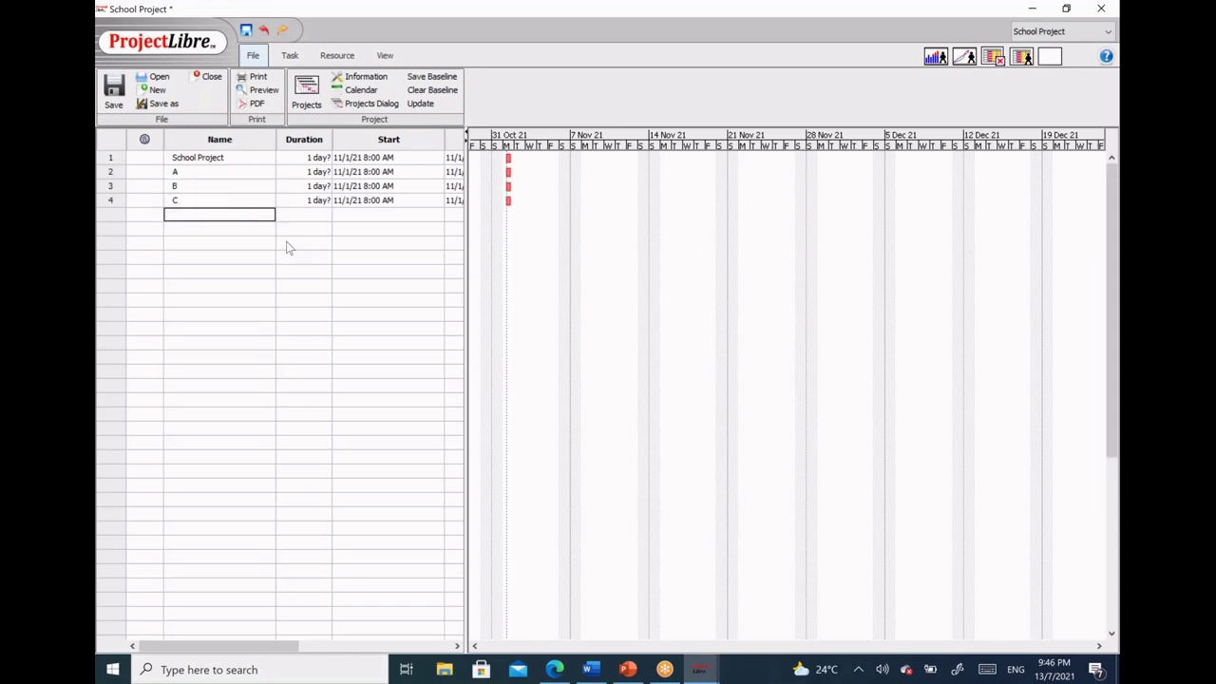
type("D")
key("Return")
type("E")
key("Return")
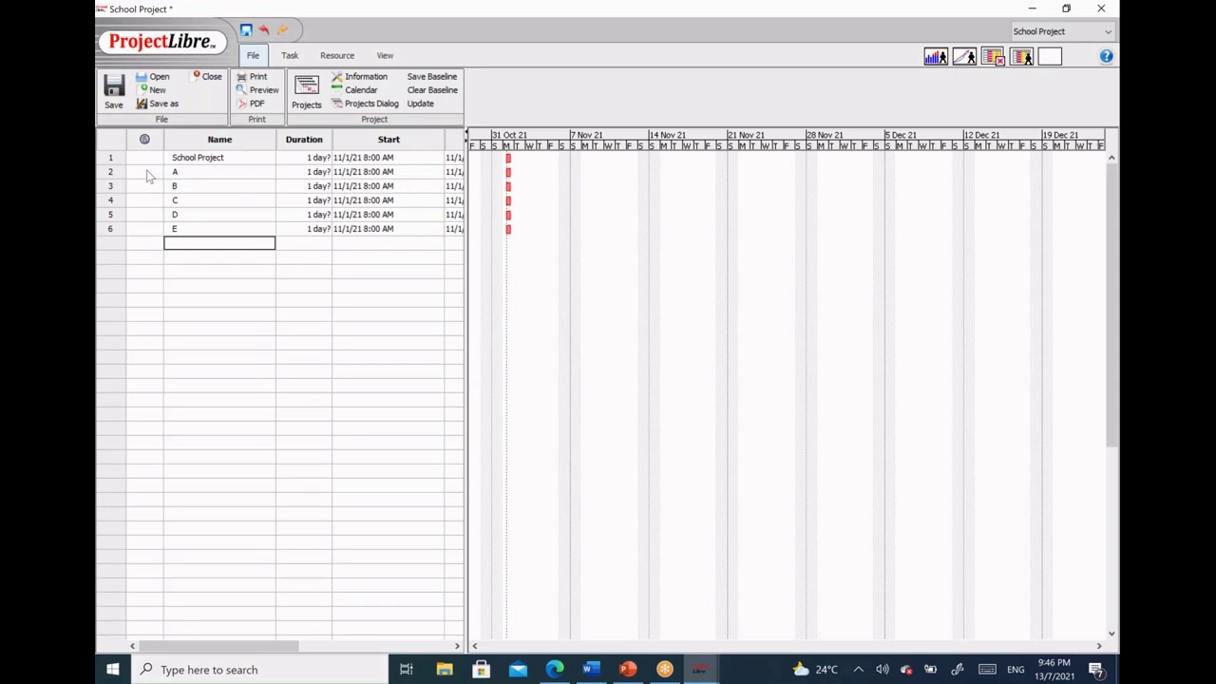
Indent tasks A through E as subtasks of School Project.
left_click_drag(148, 176, 204, 233)
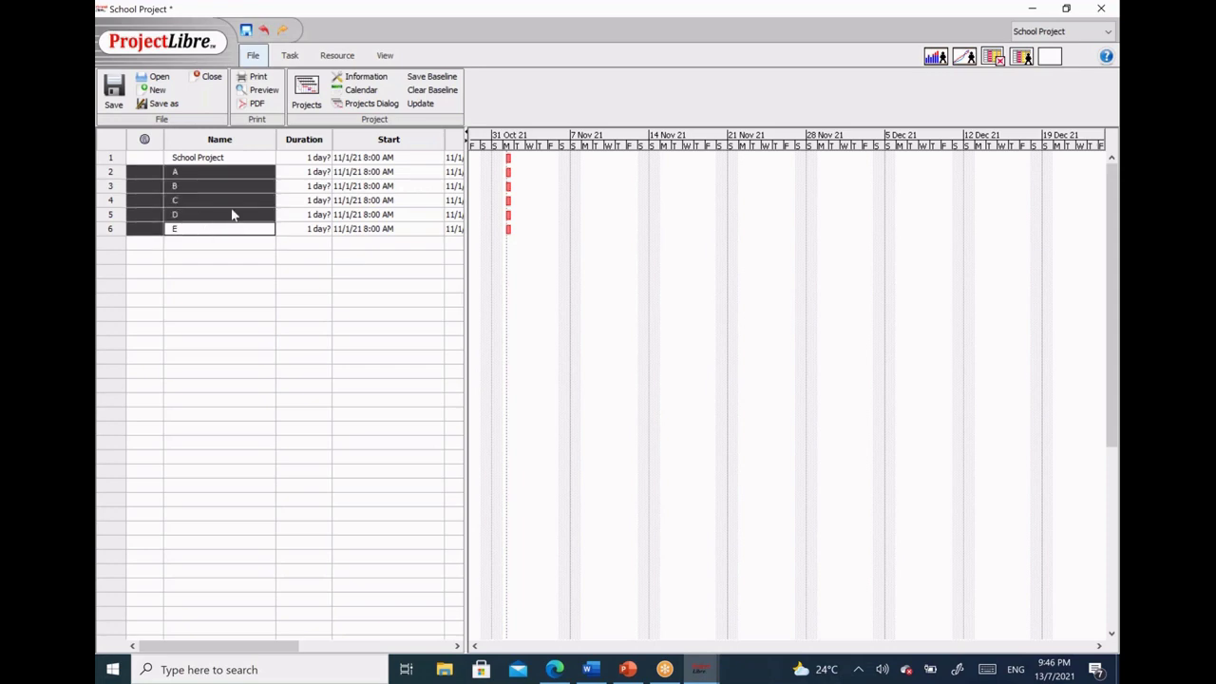
left_click(297, 57)
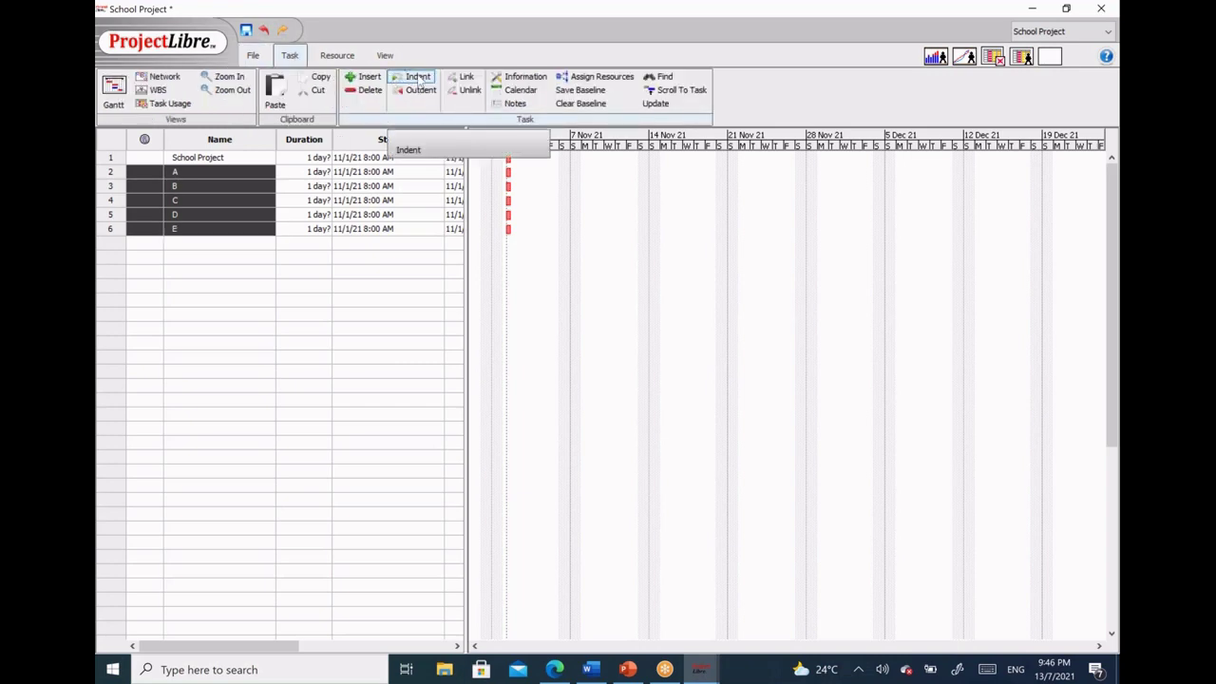
left_click(419, 80)
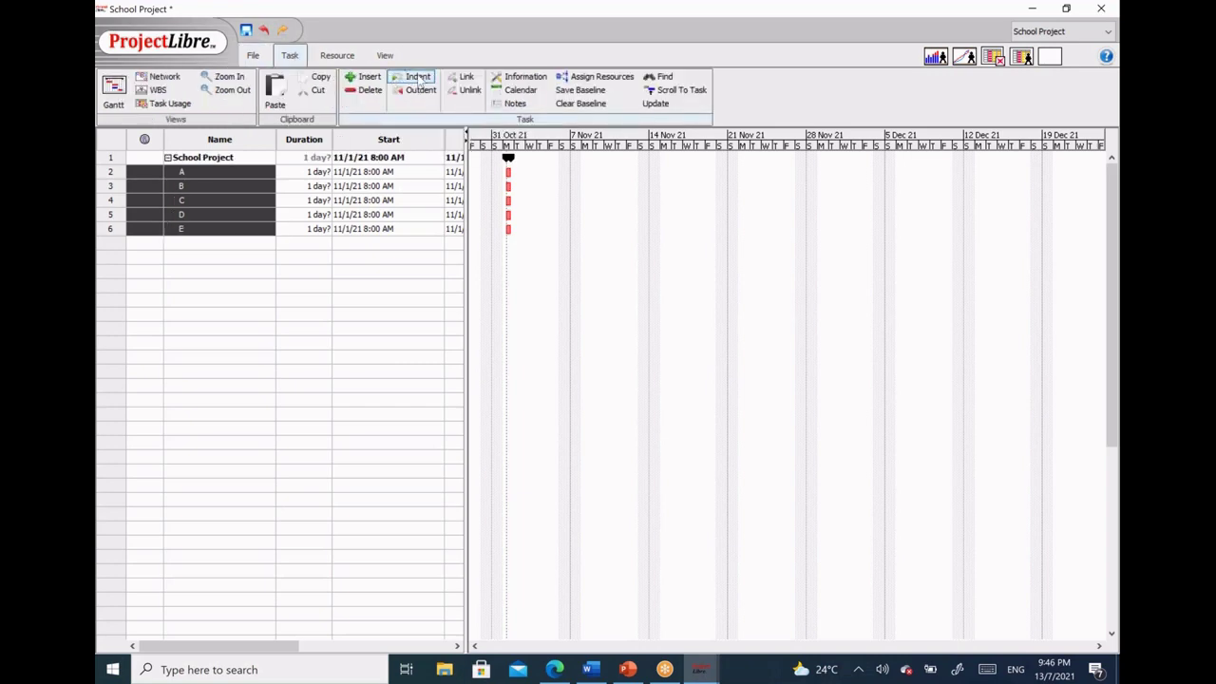
left_click(218, 256)
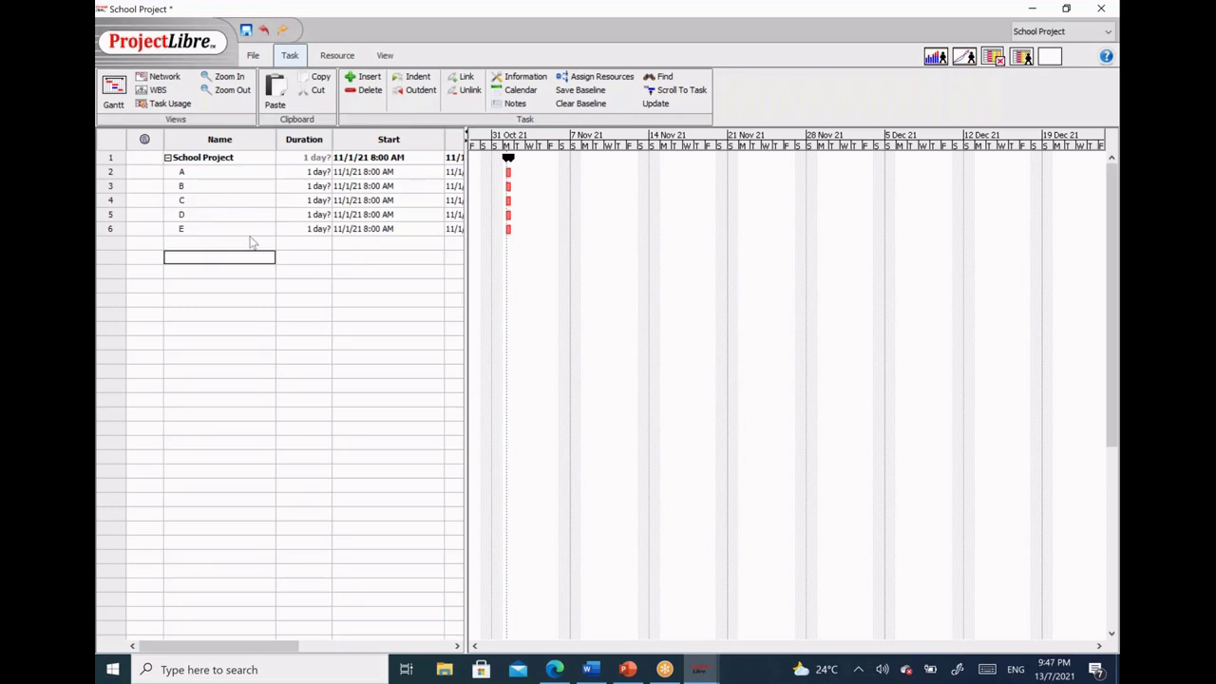
Examine the project's work breakdown structure chart and return to the Gantt view.
left_click(154, 89)
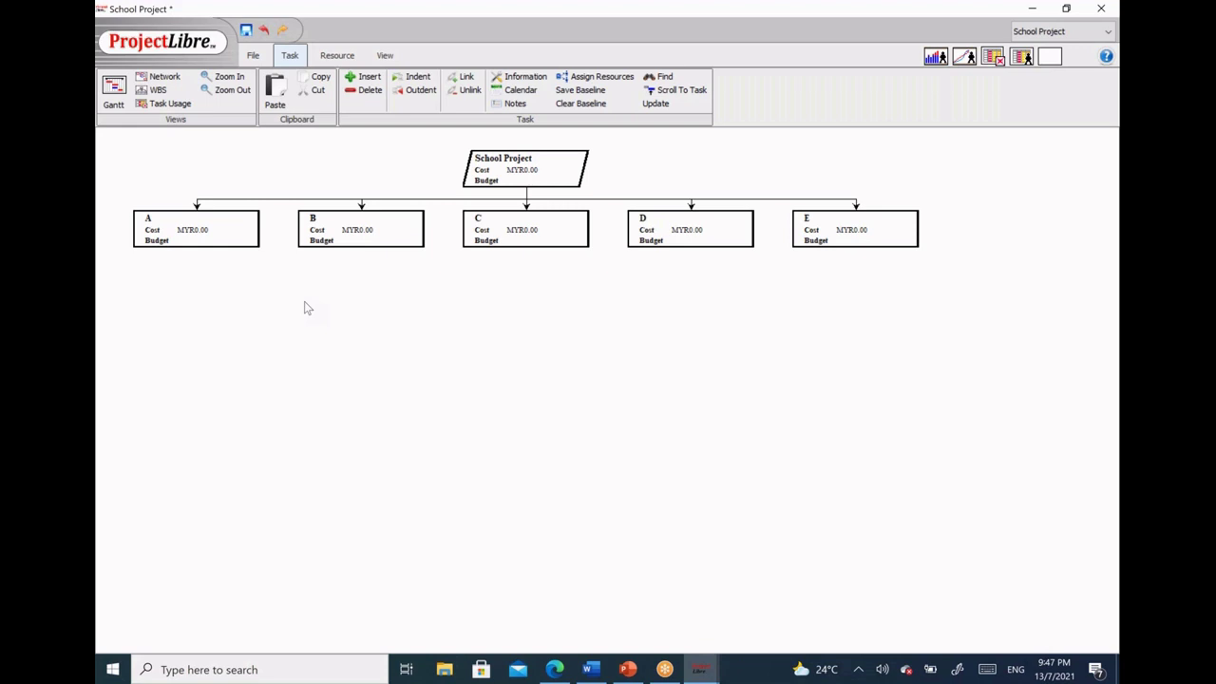
left_click(115, 87)
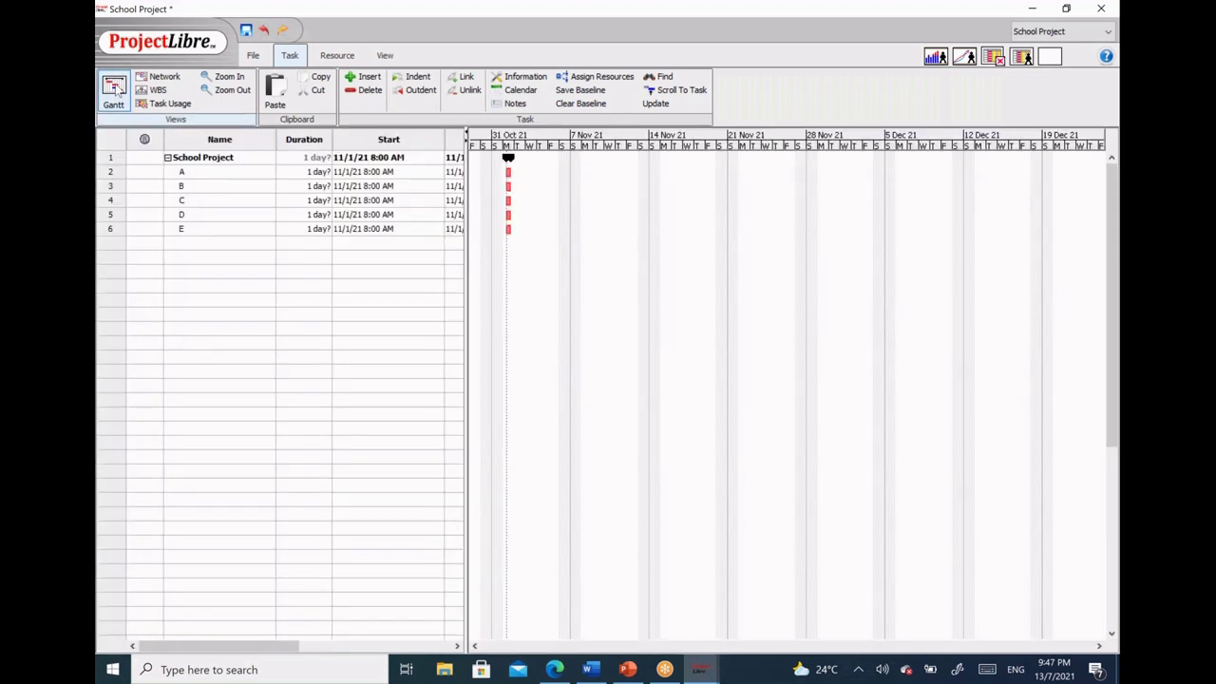
Set the task durations to 6 days for A, 5 for B, 5 for C, 2 for D and 3 for E.
double_click(310, 174)
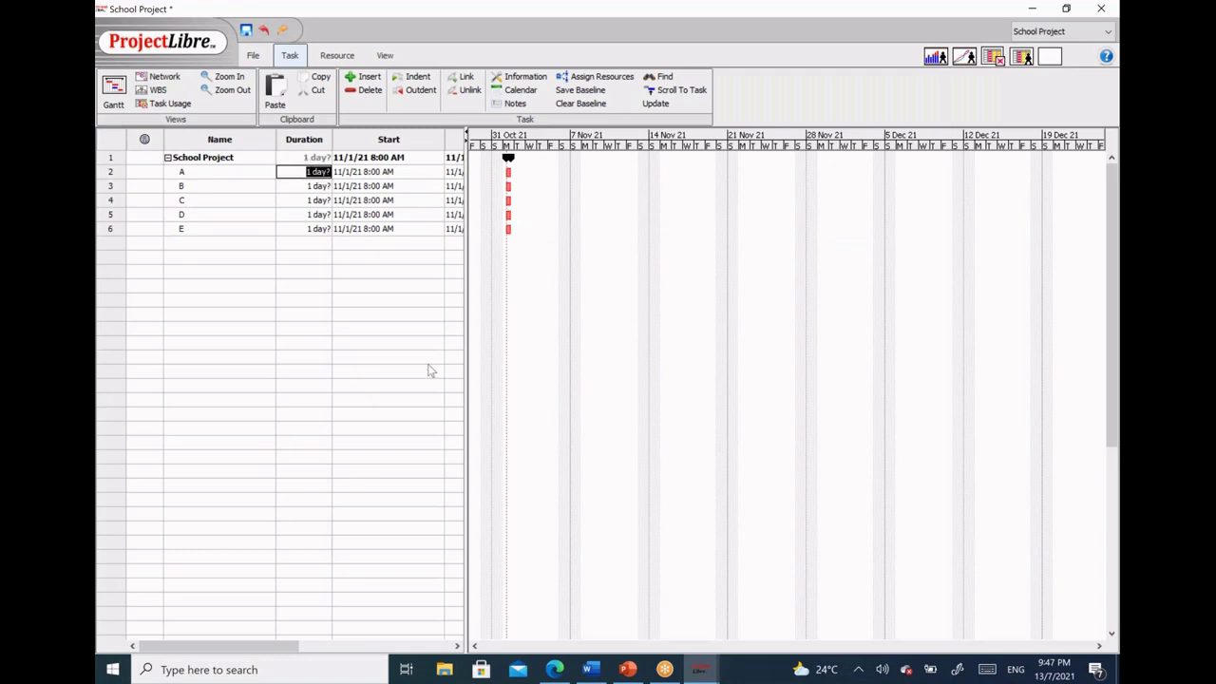
type("6")
key("Return")
type("5")
key("Return")
type("5")
key("Return")
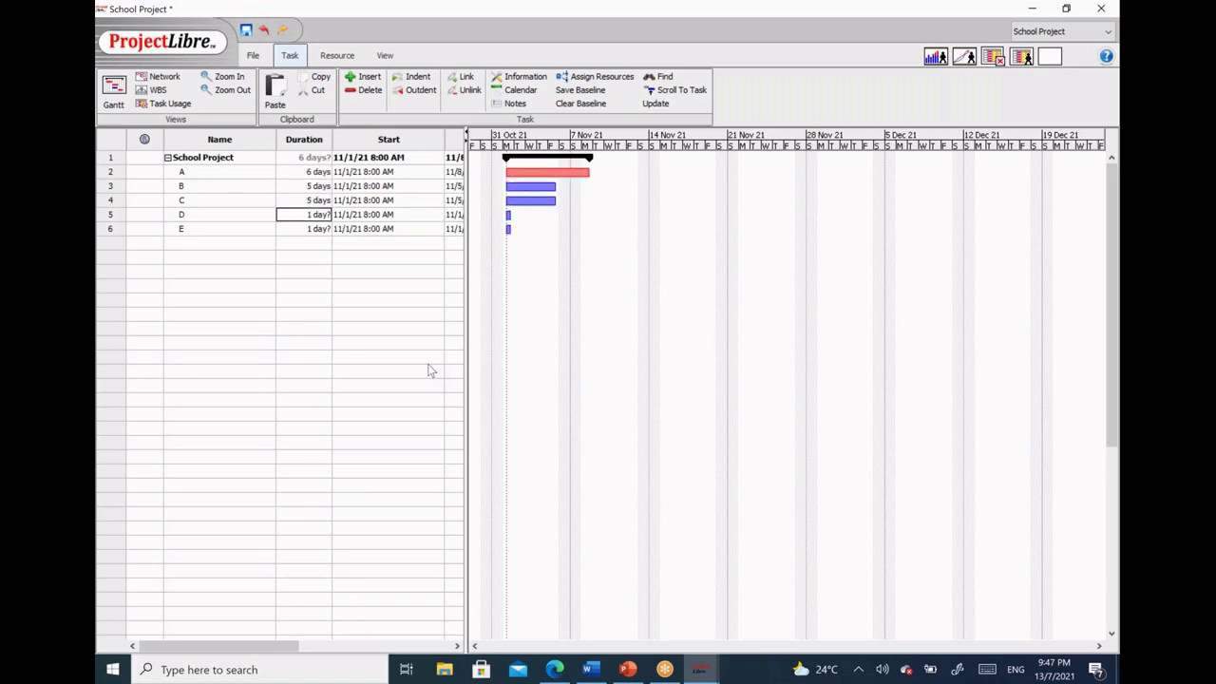
type("2")
key("Return")
type("3")
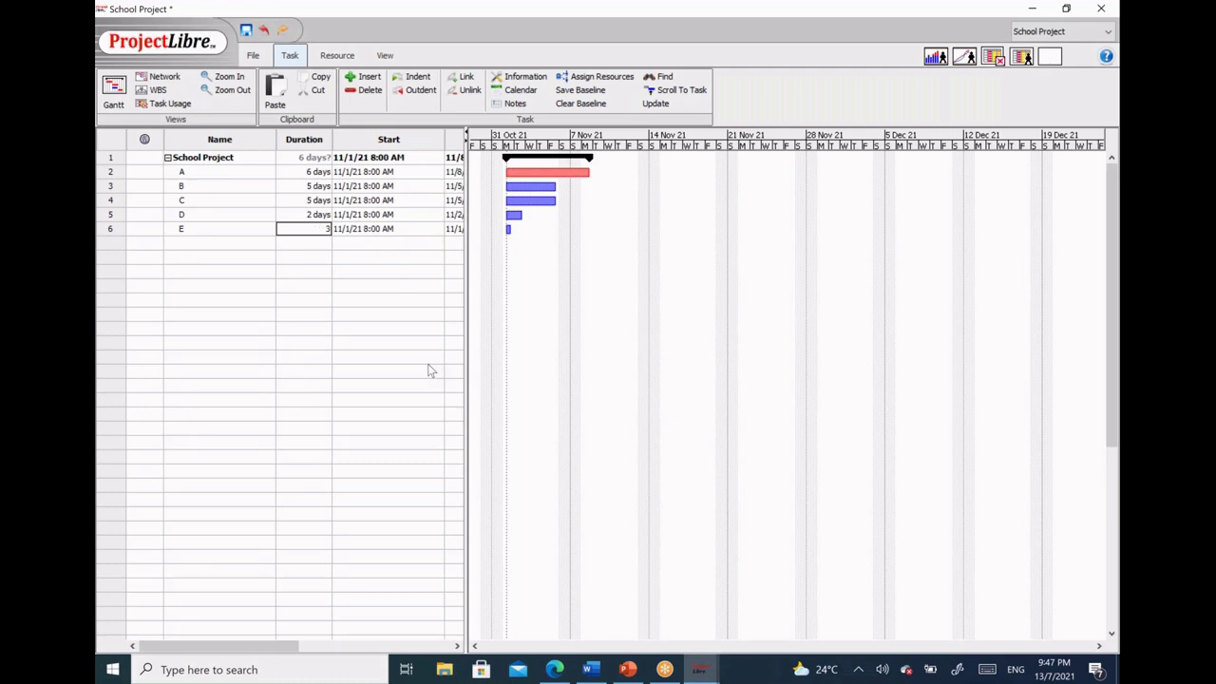
left_click(428, 363)
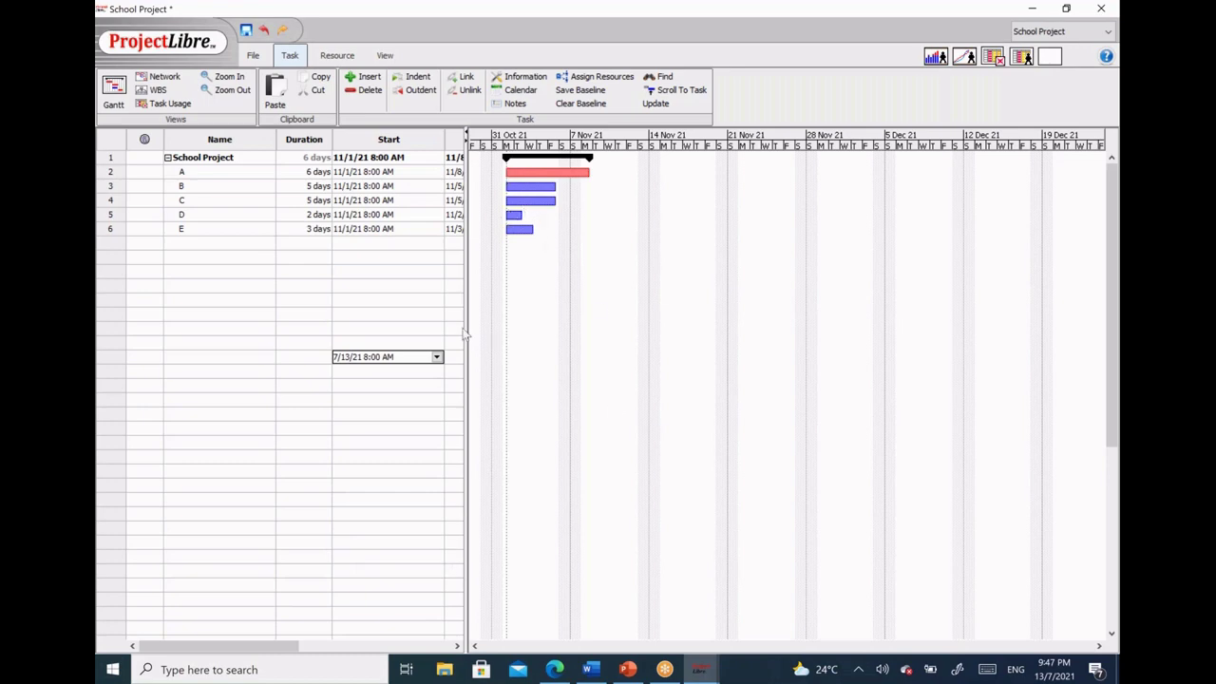
Widen the task table and set the predecessors to 2 for B, 2 for C, 4 for D and 3;5 for E.
left_click_drag(466, 328, 787, 332)
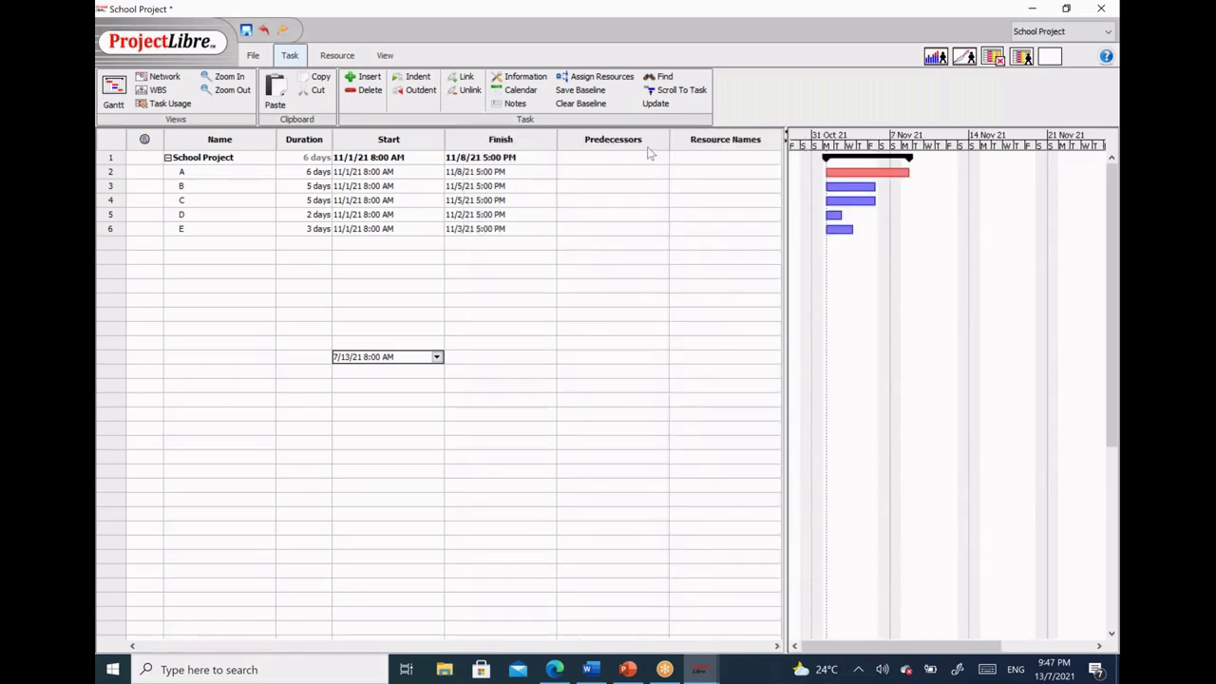
left_click(615, 187)
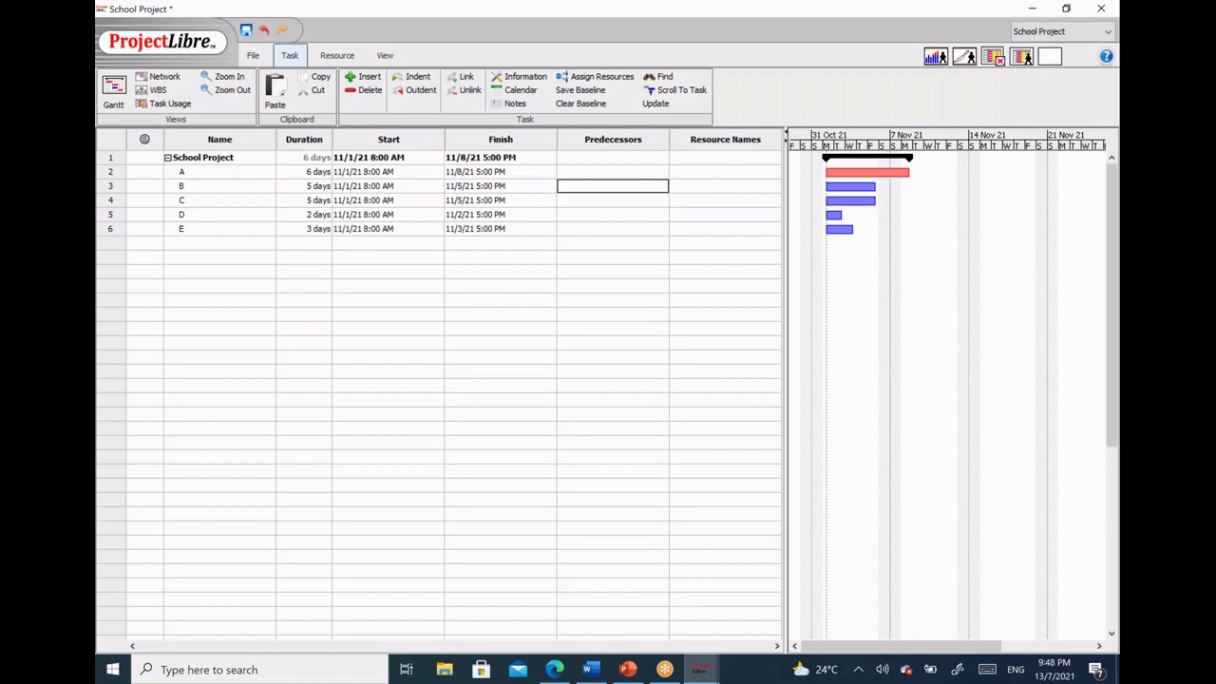
type("2")
key("Return")
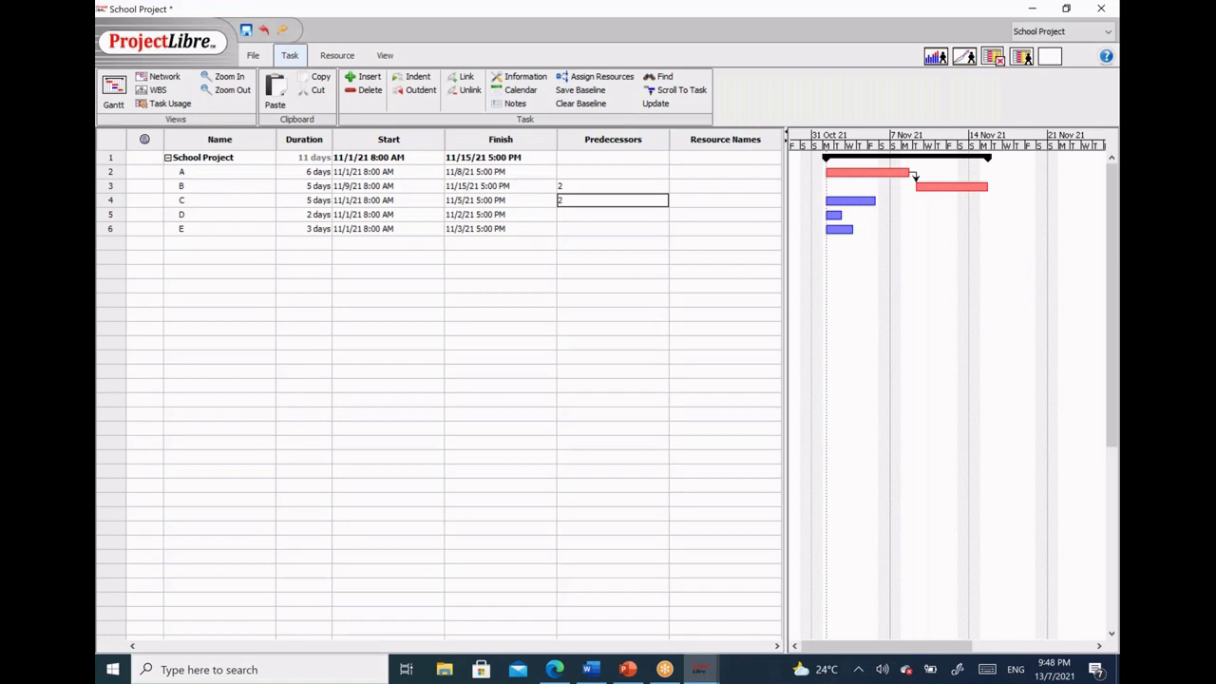
key("Return")
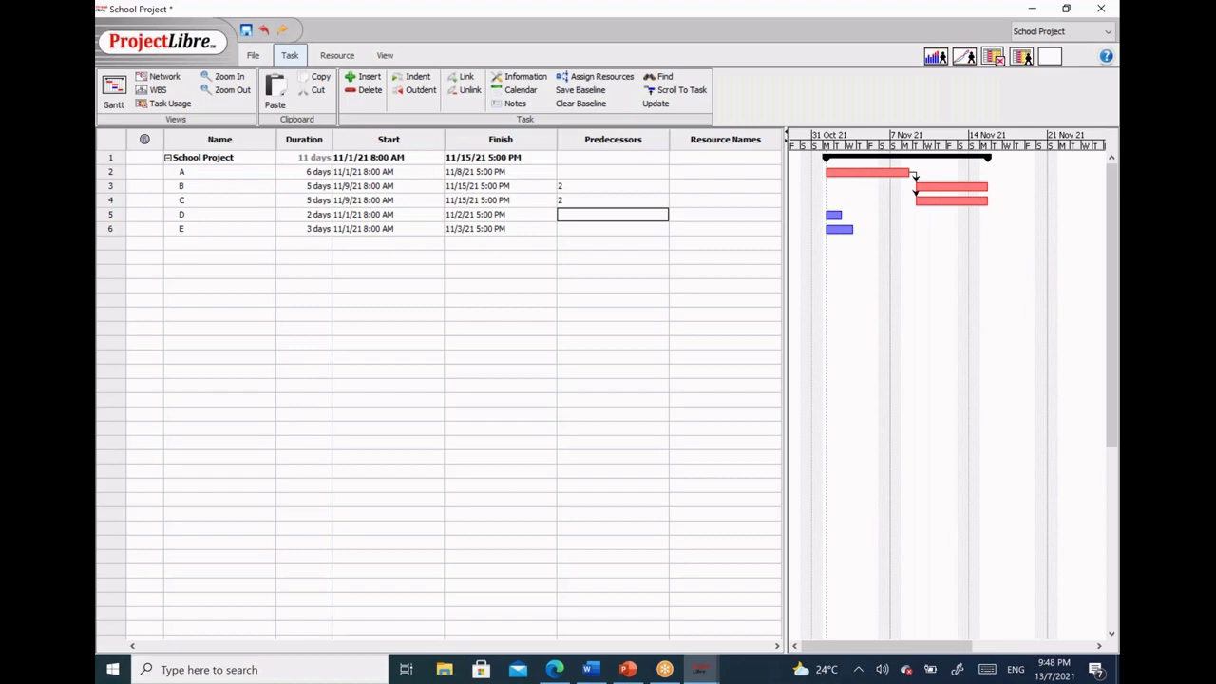
key("Return")
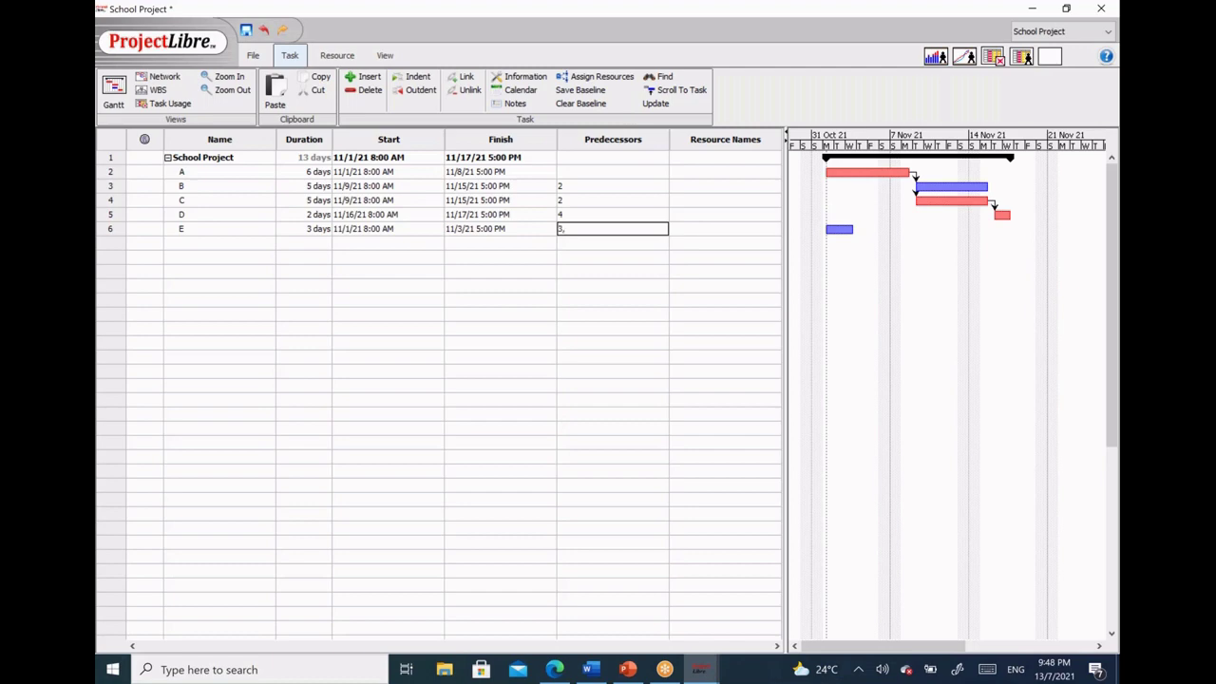
key("Return")
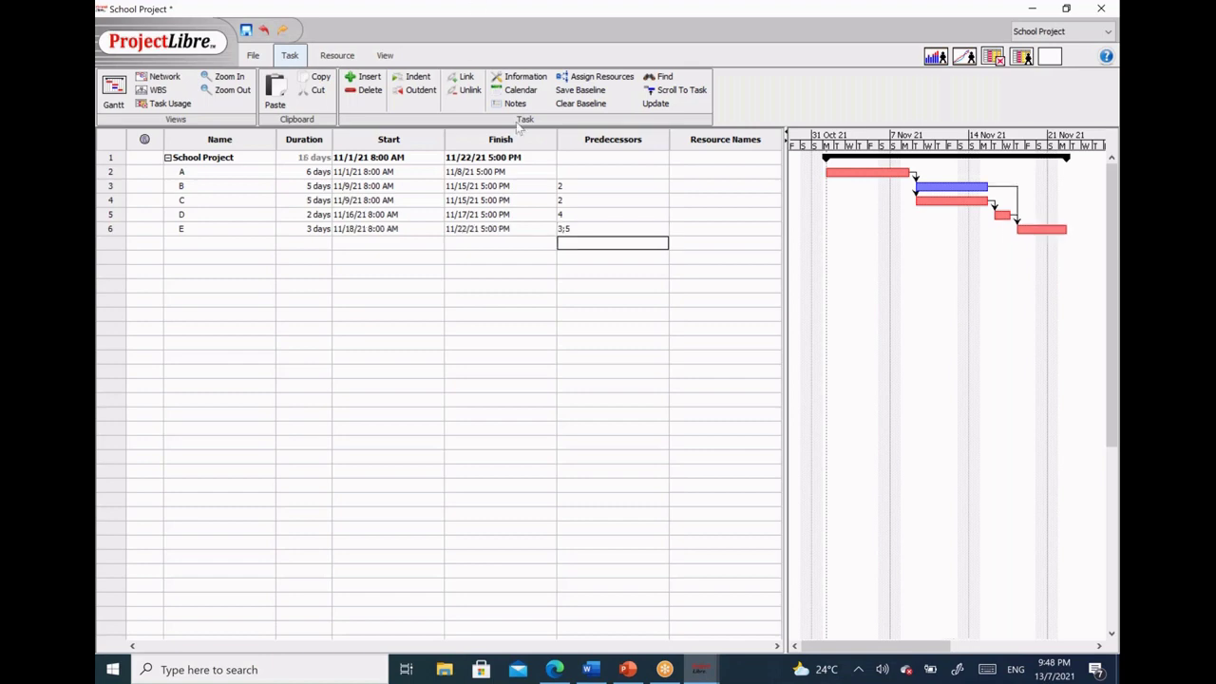
Examine the Gantt bars on an enlarged timescale and the project's network diagram, and return to the Gantt view.
left_click(229, 76)
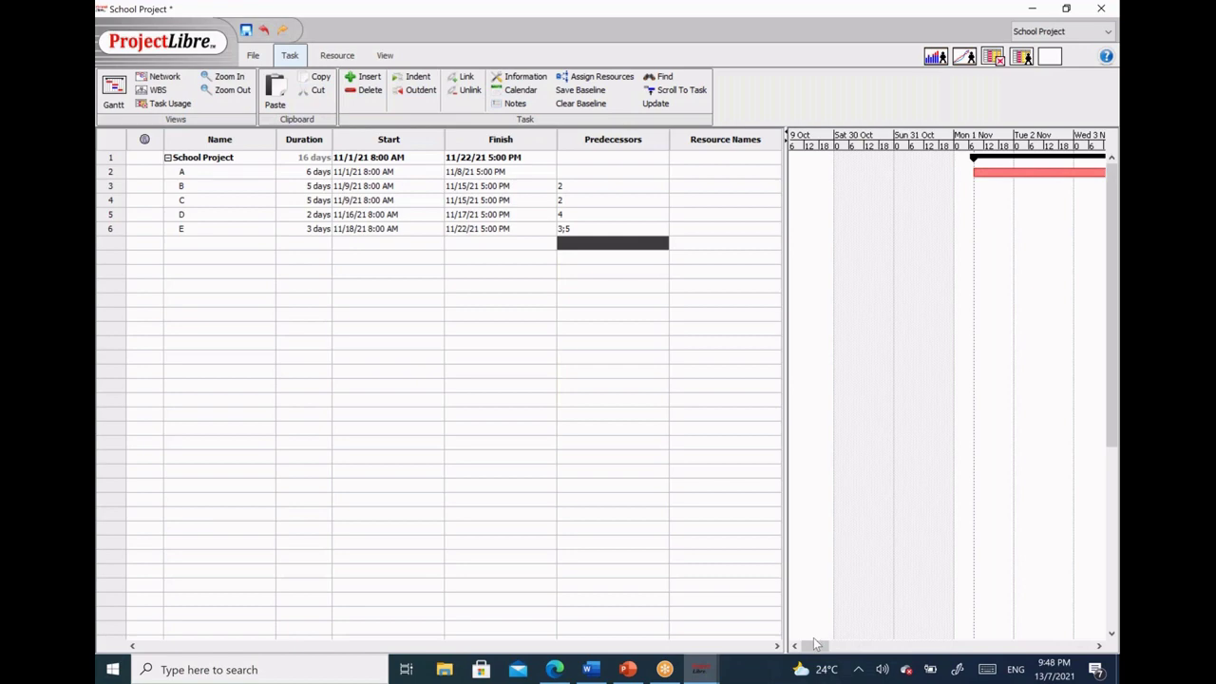
mouse_move(815, 645)
left_mouse_down()
mouse_move(846, 648)
mouse_move(819, 648)
left_mouse_up()
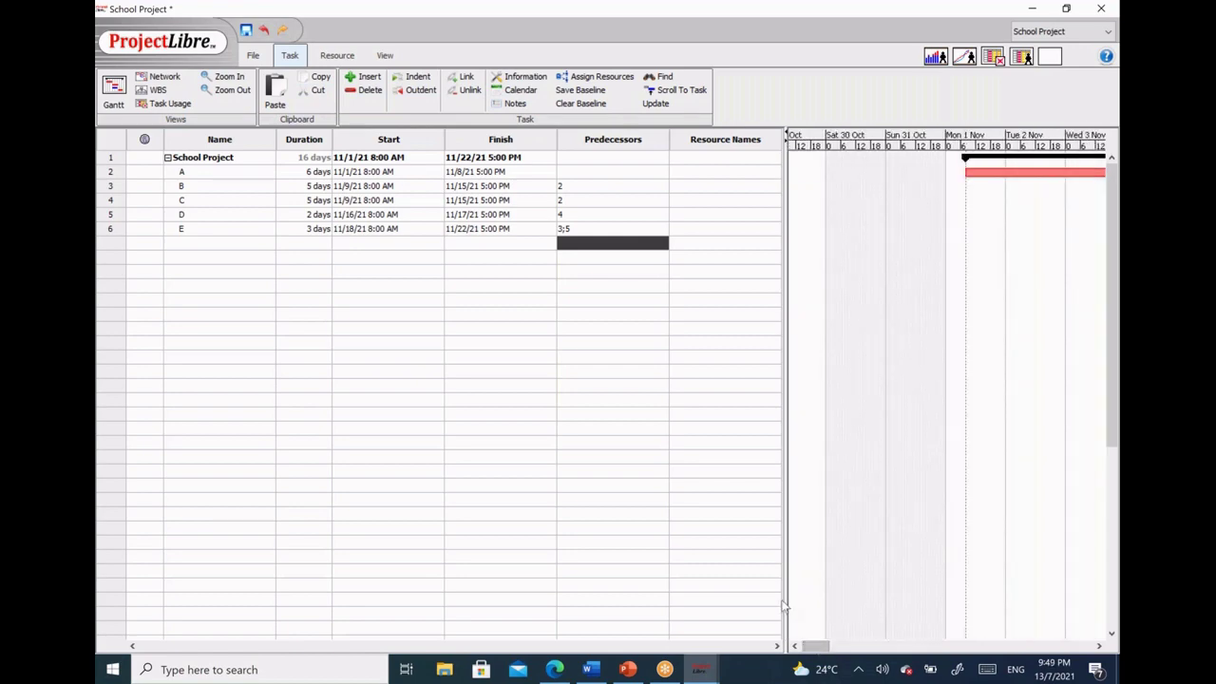
left_click_drag(785, 606, 616, 613)
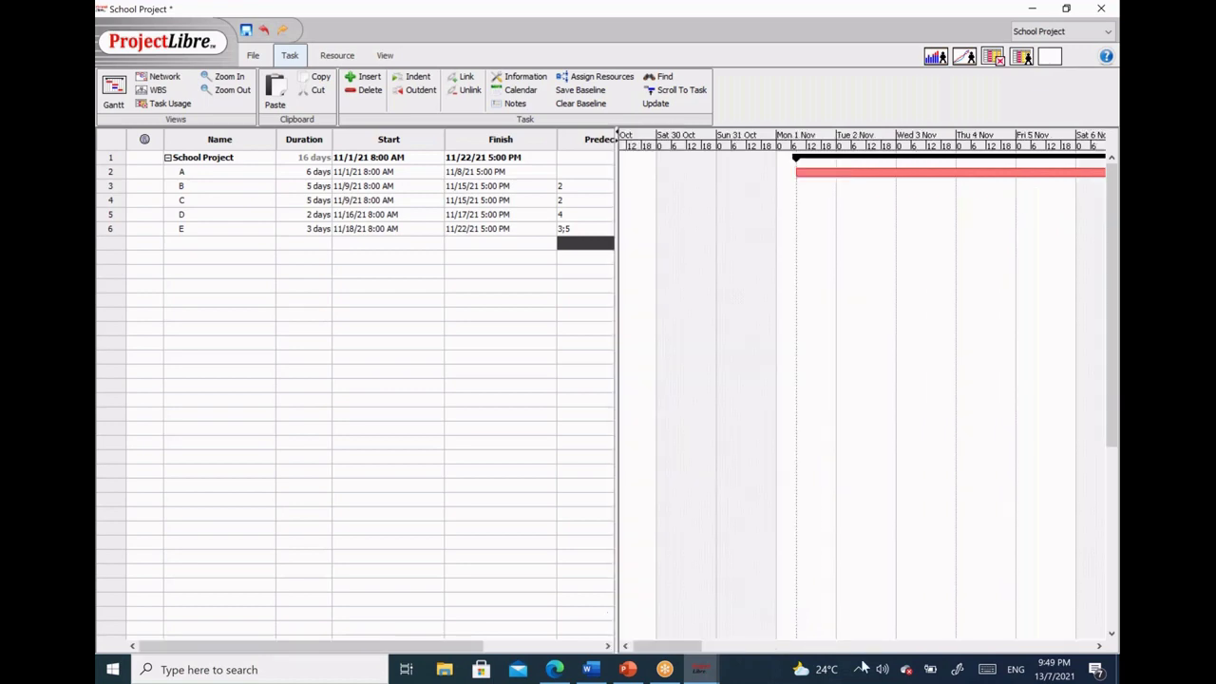
mouse_move(697, 648)
left_mouse_down()
mouse_move(860, 638)
mouse_move(701, 642)
mouse_move(731, 644)
mouse_move(715, 637)
left_mouse_up()
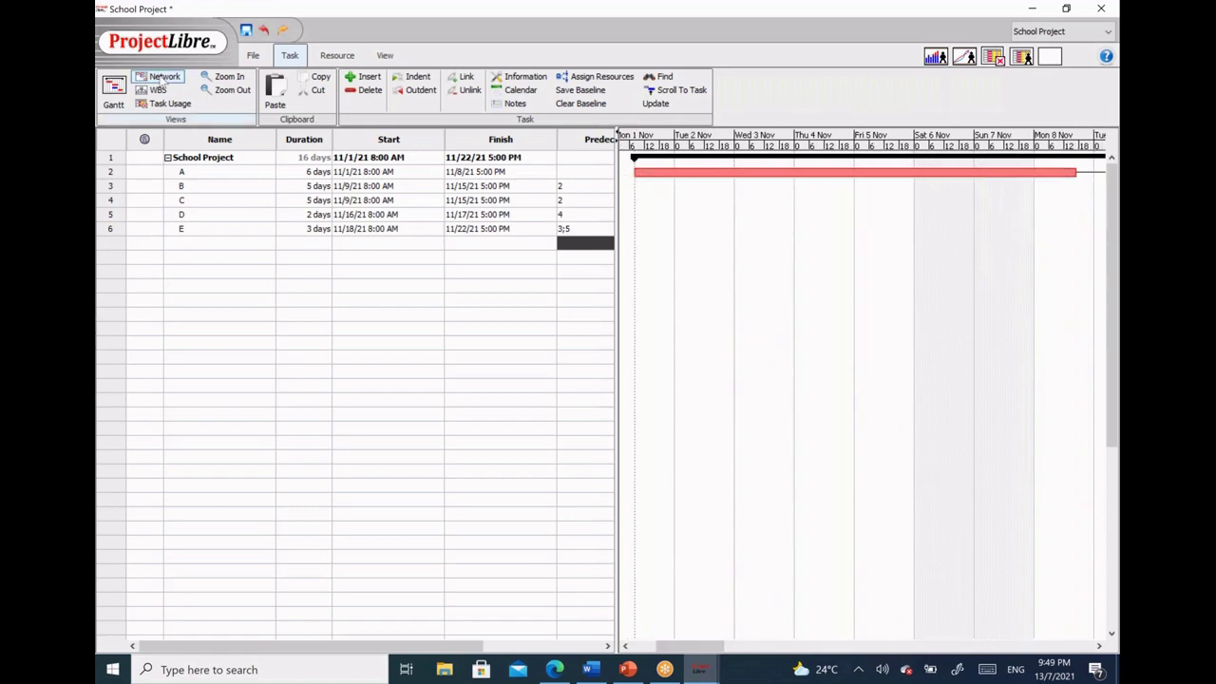
left_click(162, 80)
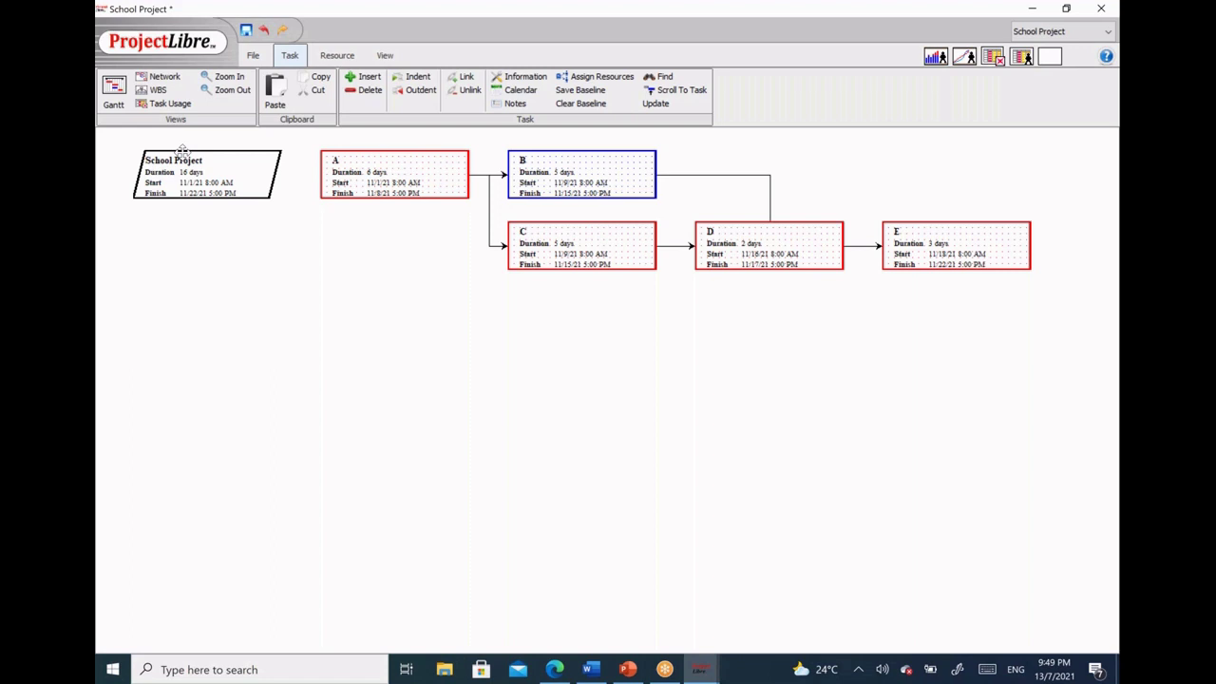
left_click(111, 93)
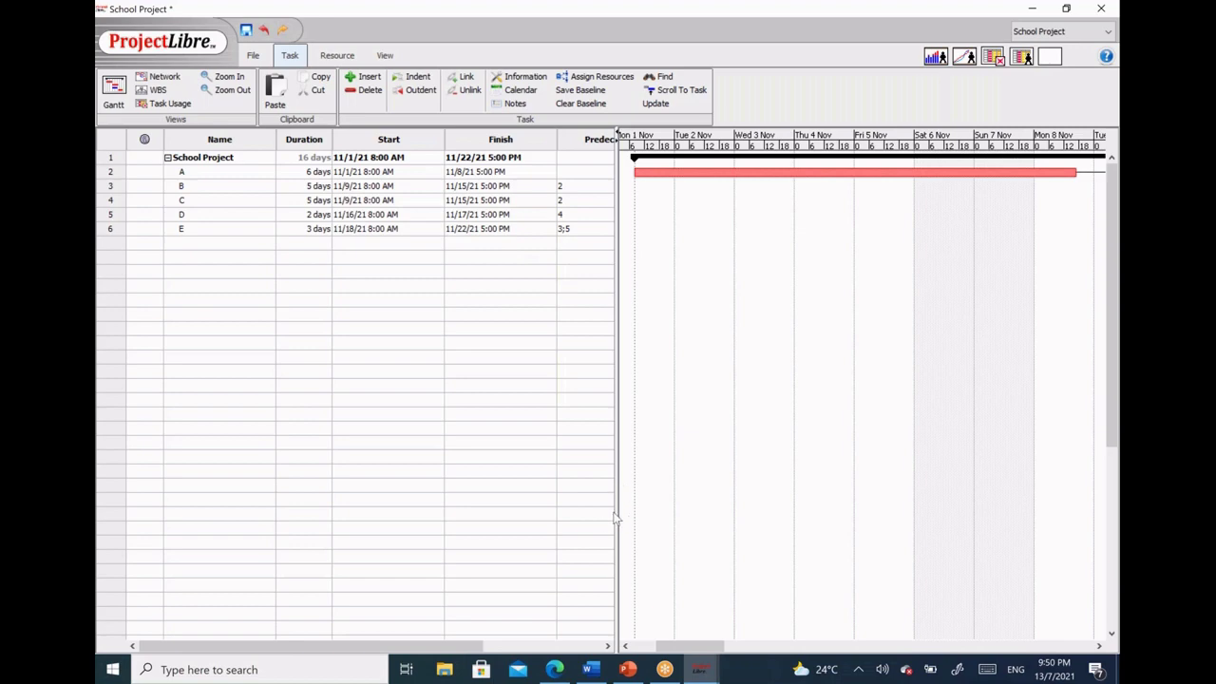
Mark 1 and 19 November 2021 as non-working time in the Standard working calendar and review the Gantt bars around these dates.
left_click_drag(615, 518, 784, 535)
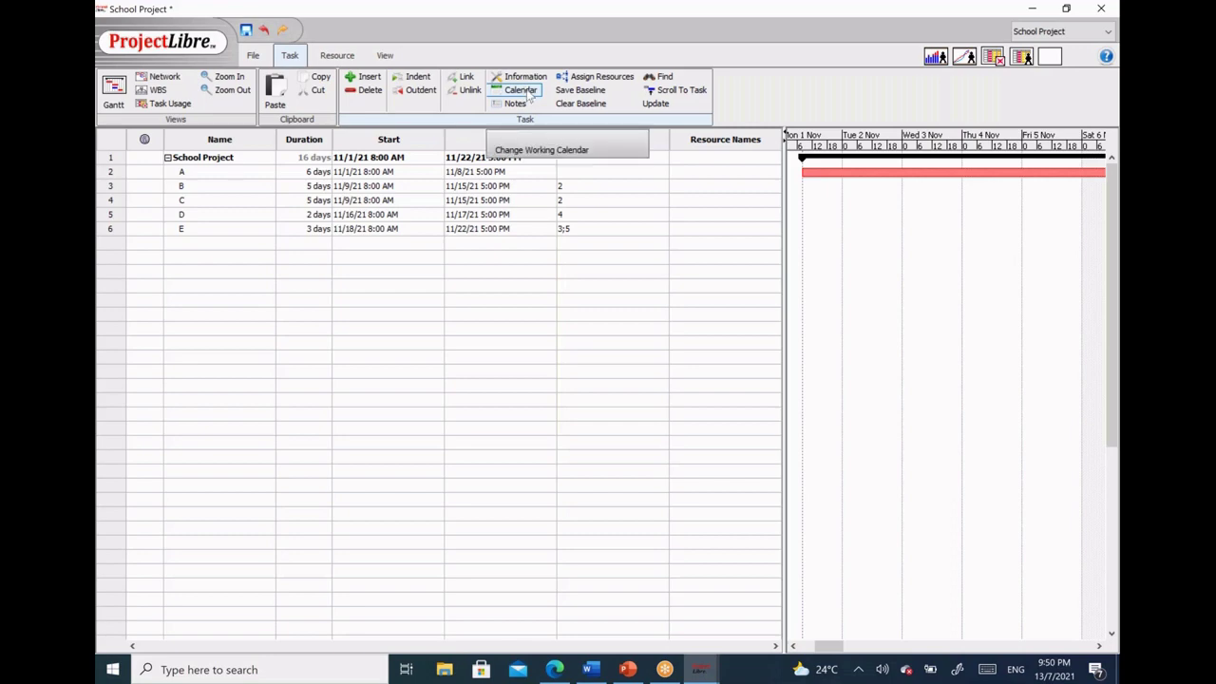
left_click(529, 92)
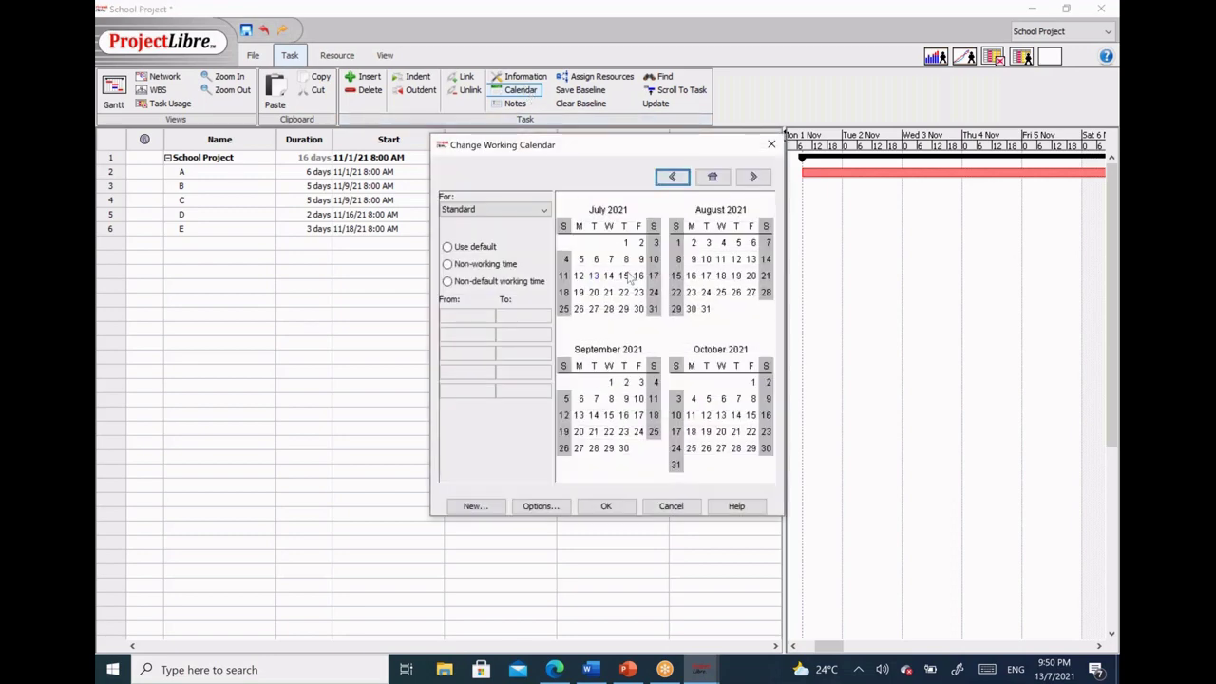
left_click(752, 178)
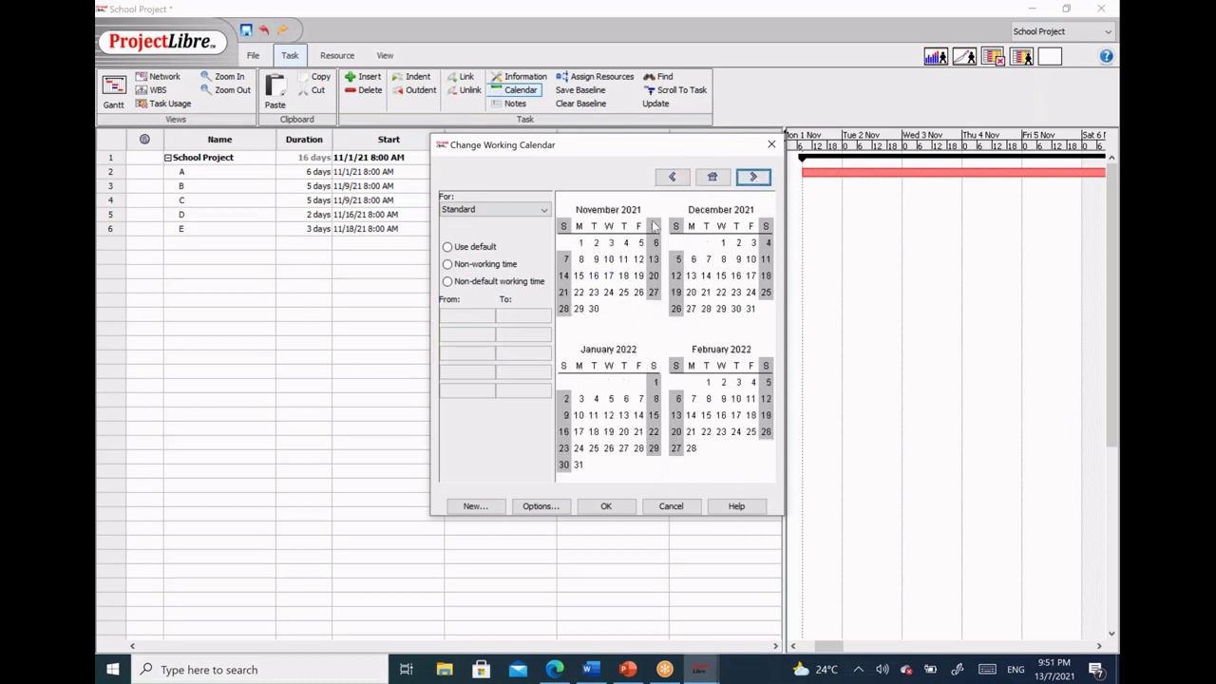
left_click(580, 243)
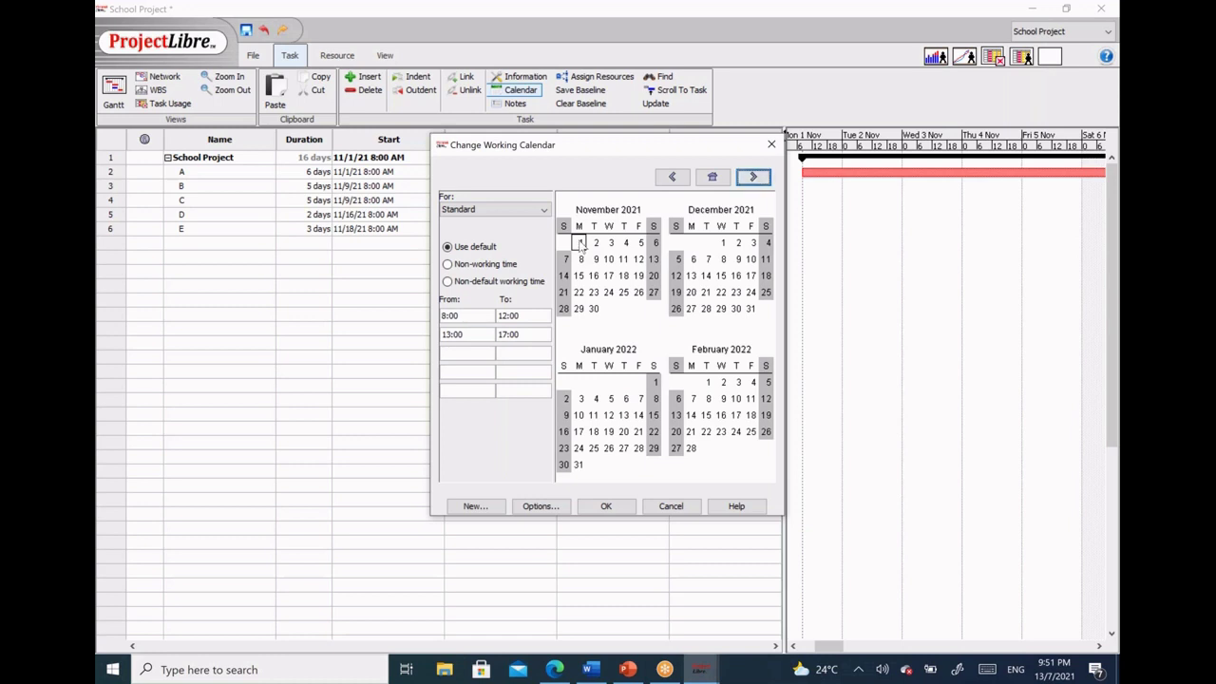
left_click(450, 265)
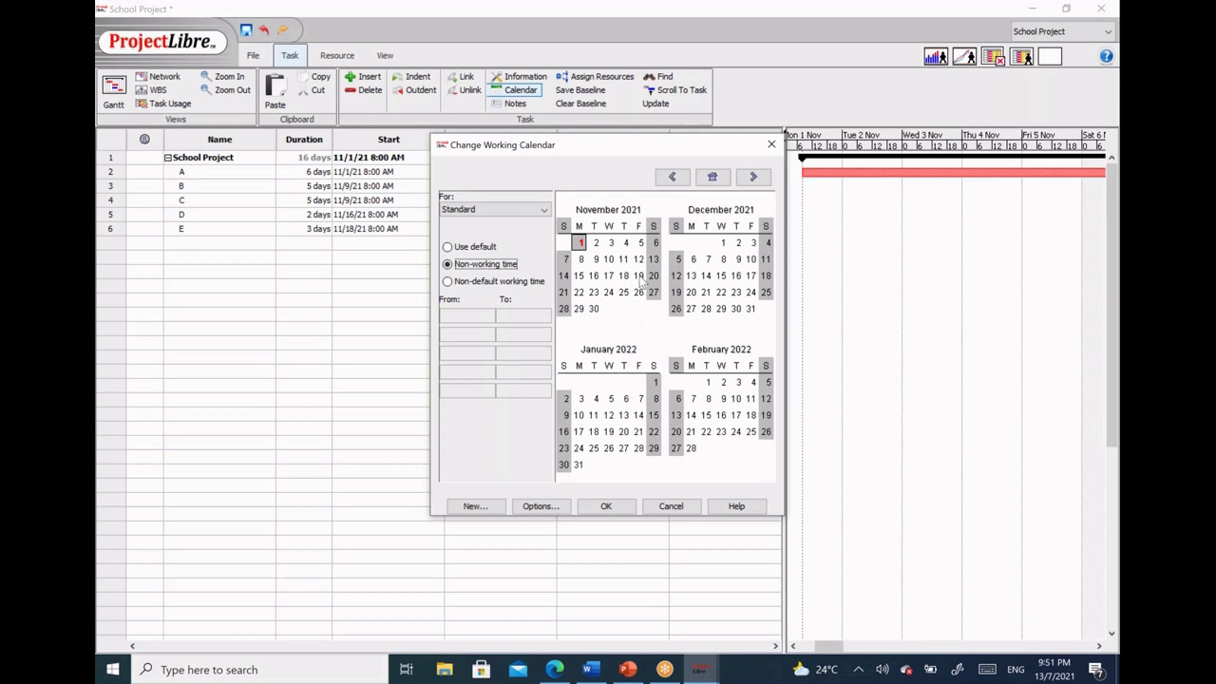
left_click(639, 276)
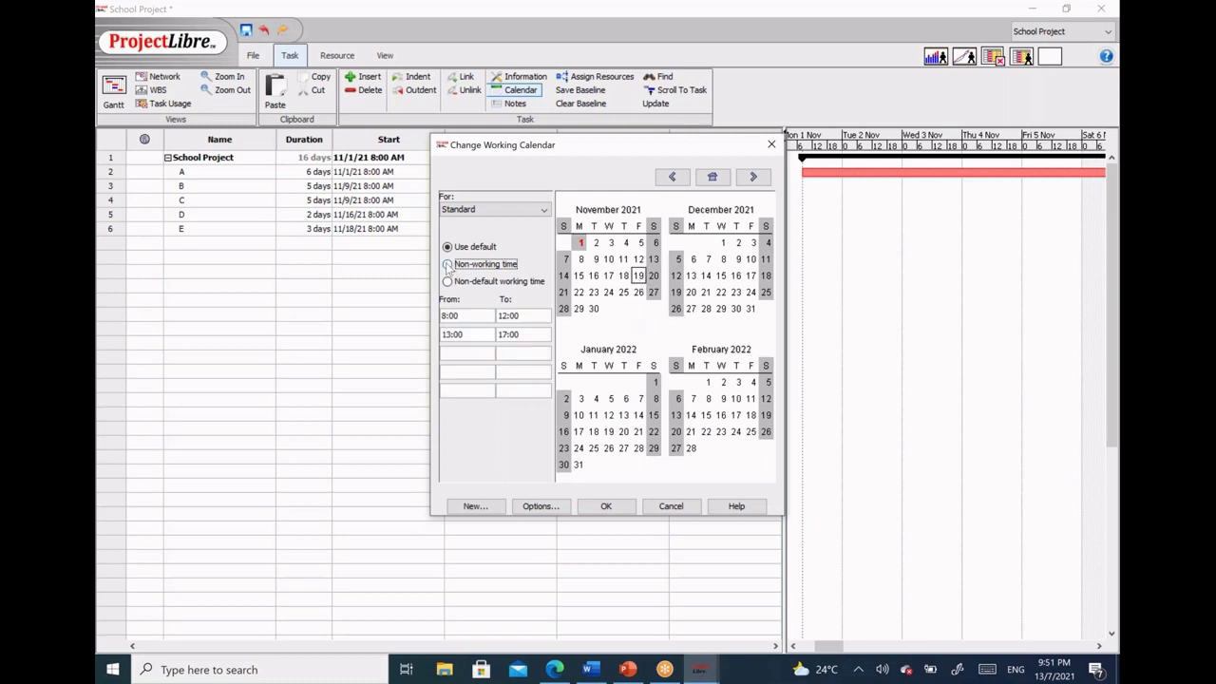
left_click(447, 265)
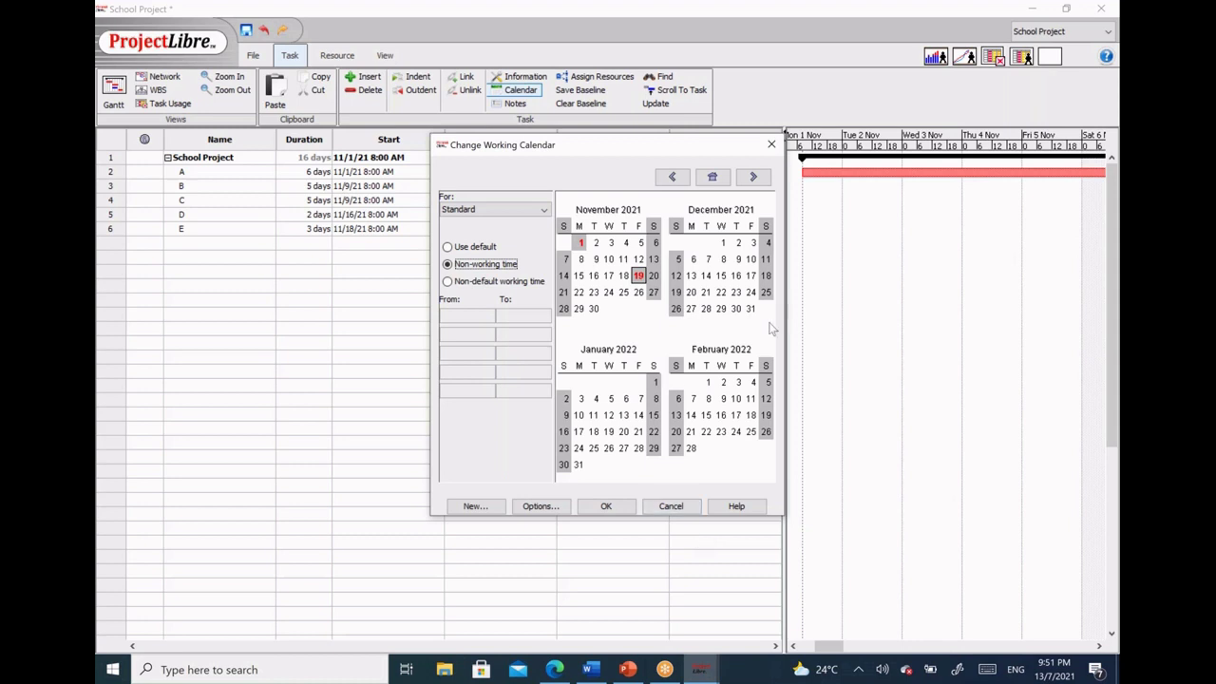
left_click(608, 506)
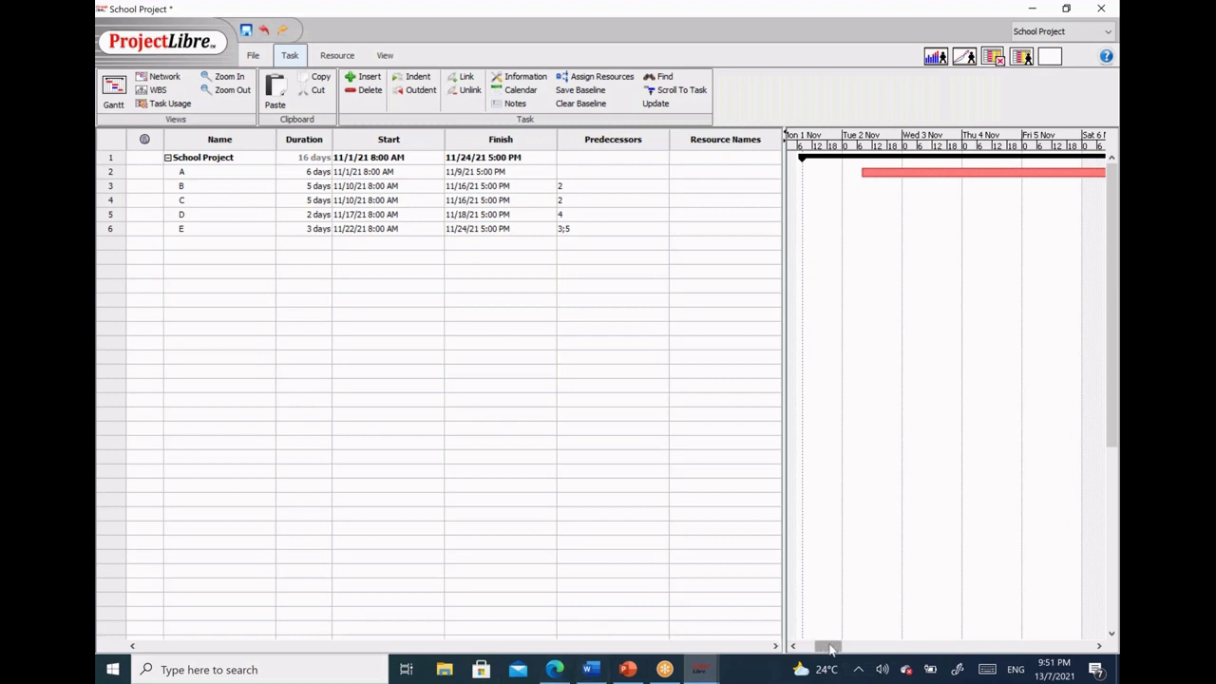
left_click_drag(832, 649, 910, 653)
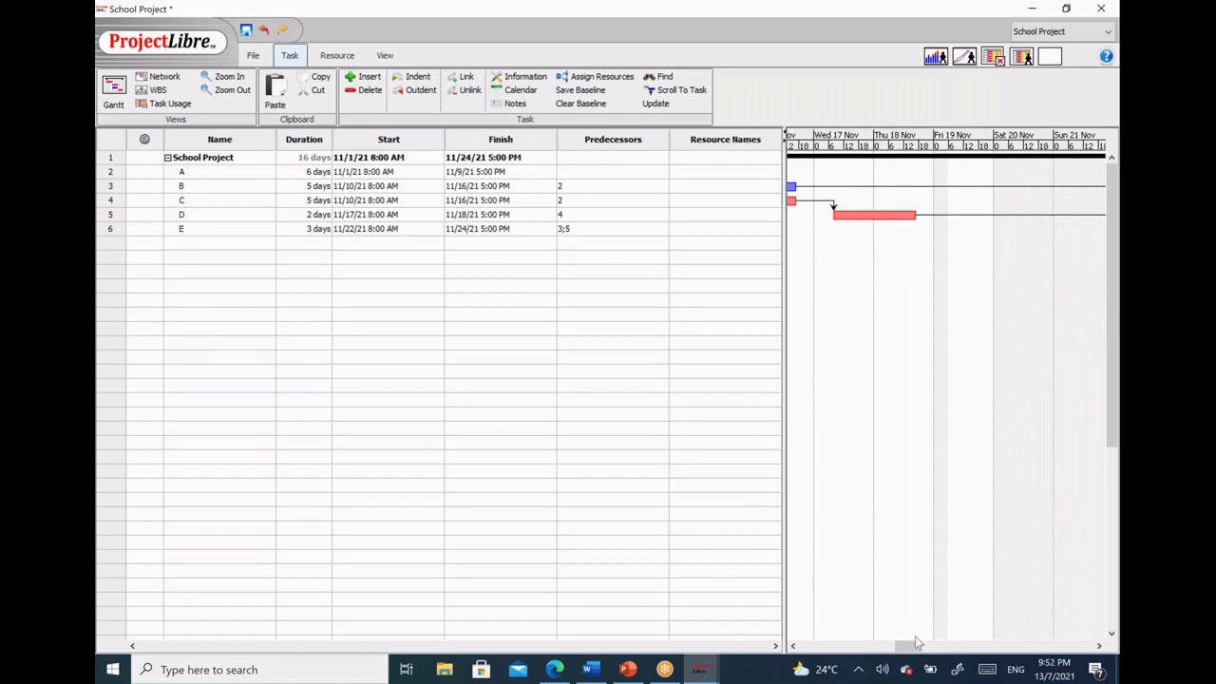
left_click_drag(914, 651, 794, 642)
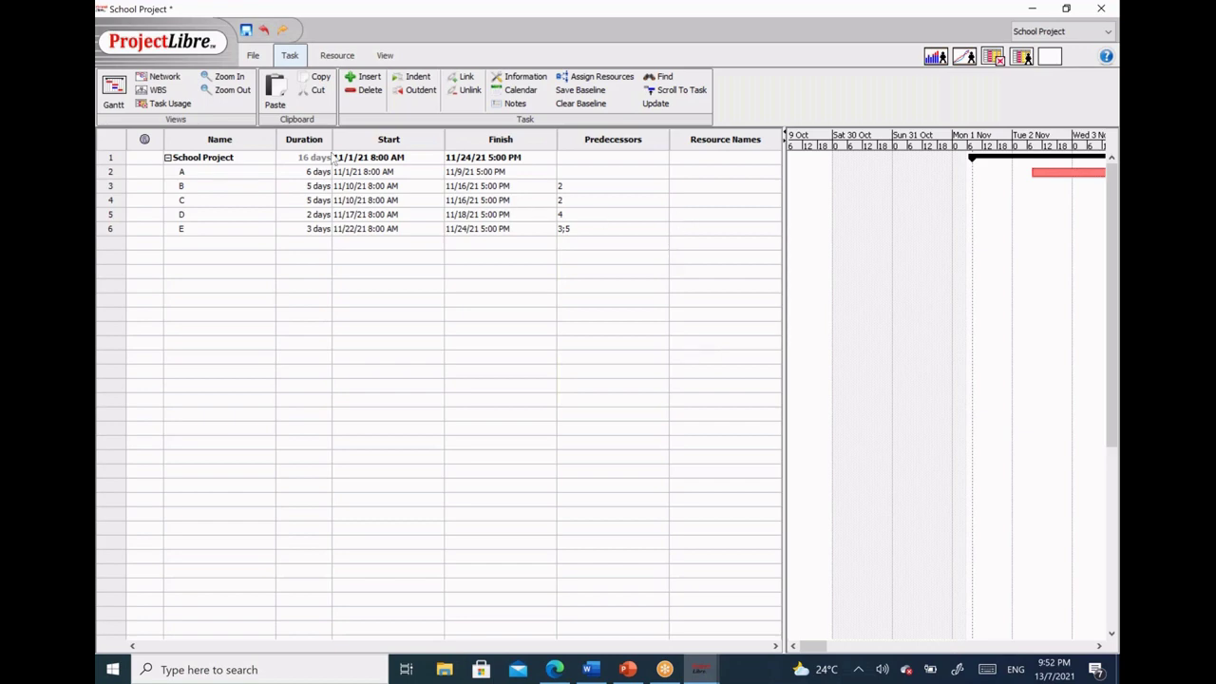
Add two people to the project's resource sheet by entering their first names.
left_click(338, 55)
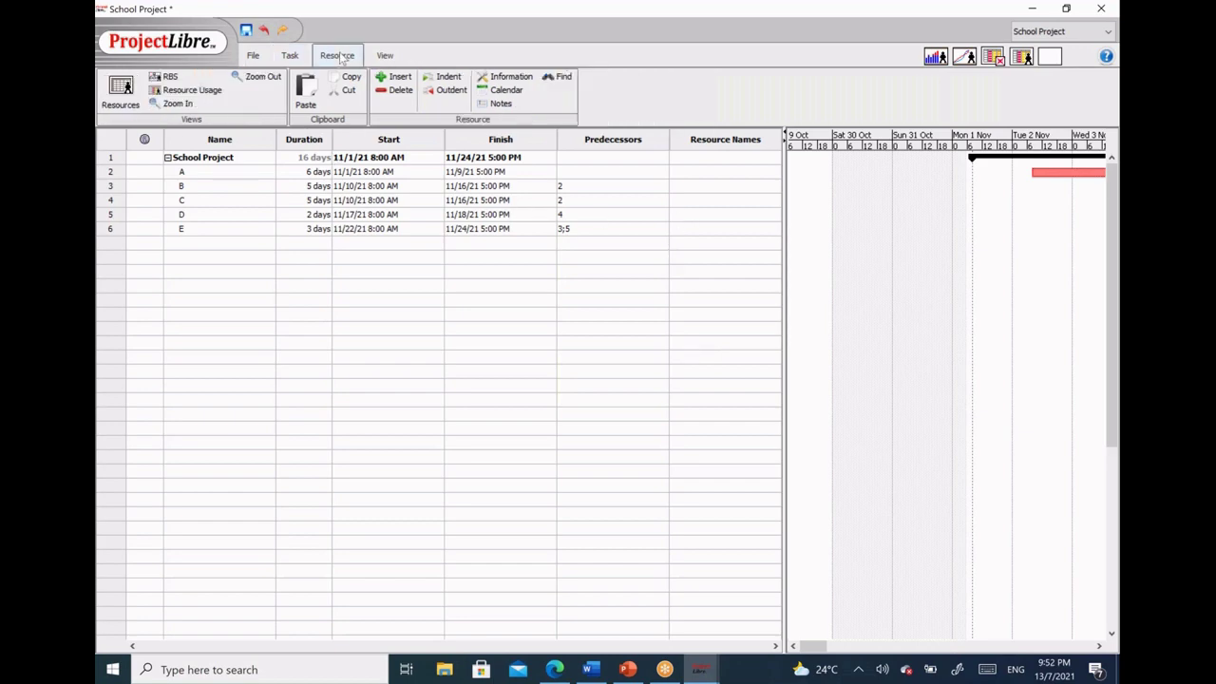
left_click(117, 94)
left_click(240, 158)
type("Olga")
key("Return")
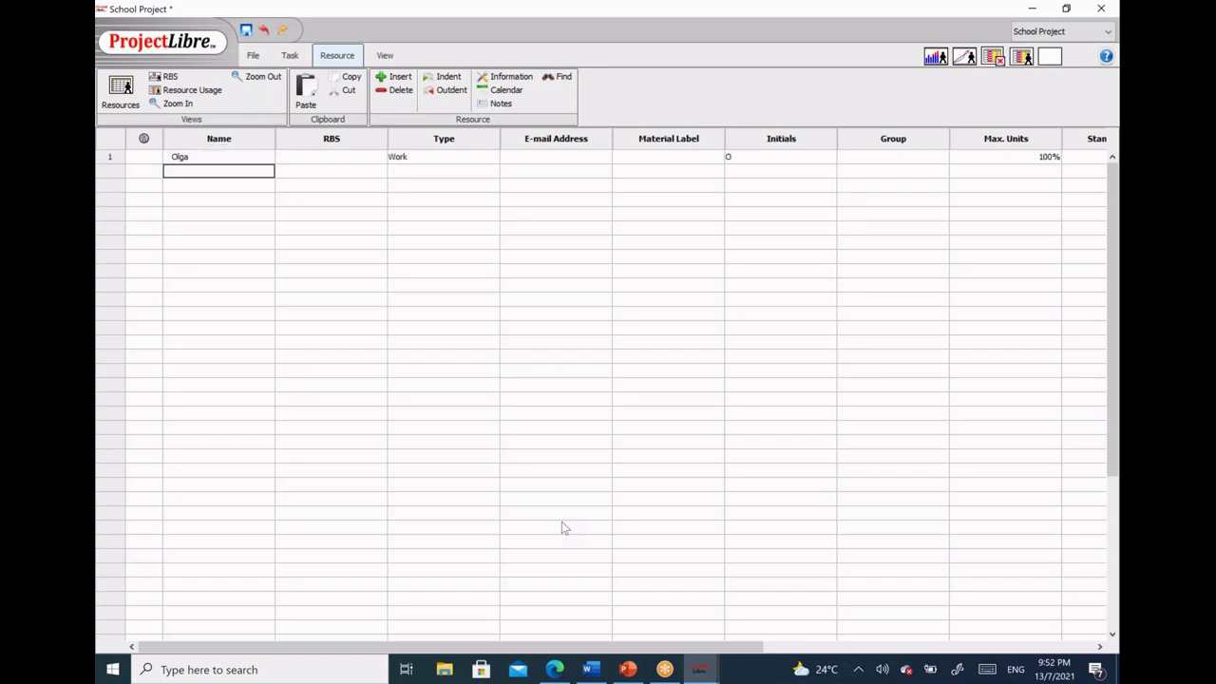
type("David")
key("Return")
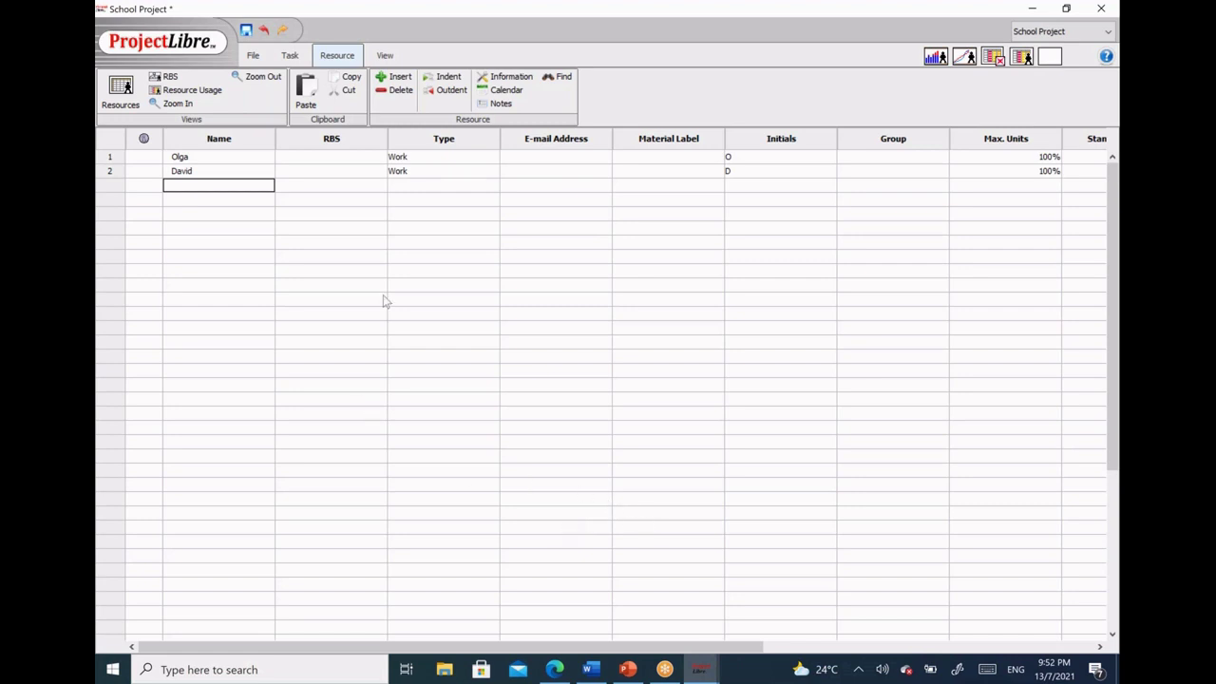
Assign the first person on the resource list to task A and check the label beside its Gantt bar.
left_click(290, 55)
left_click(113, 92)
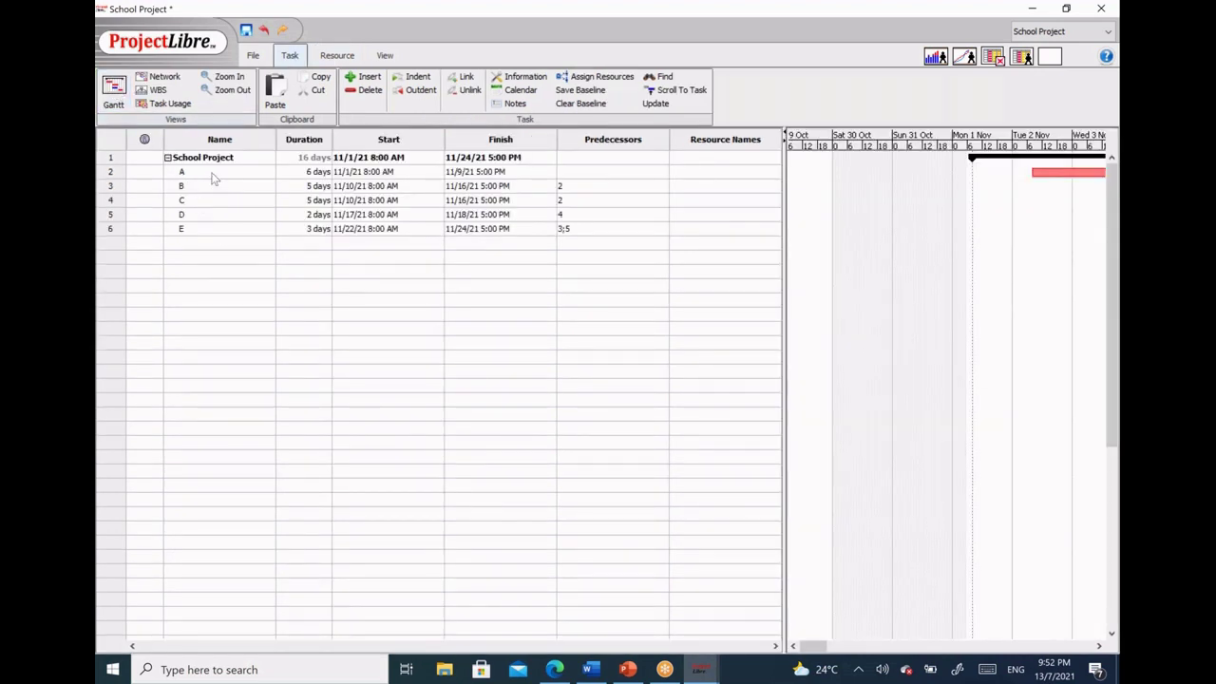
double_click(214, 176)
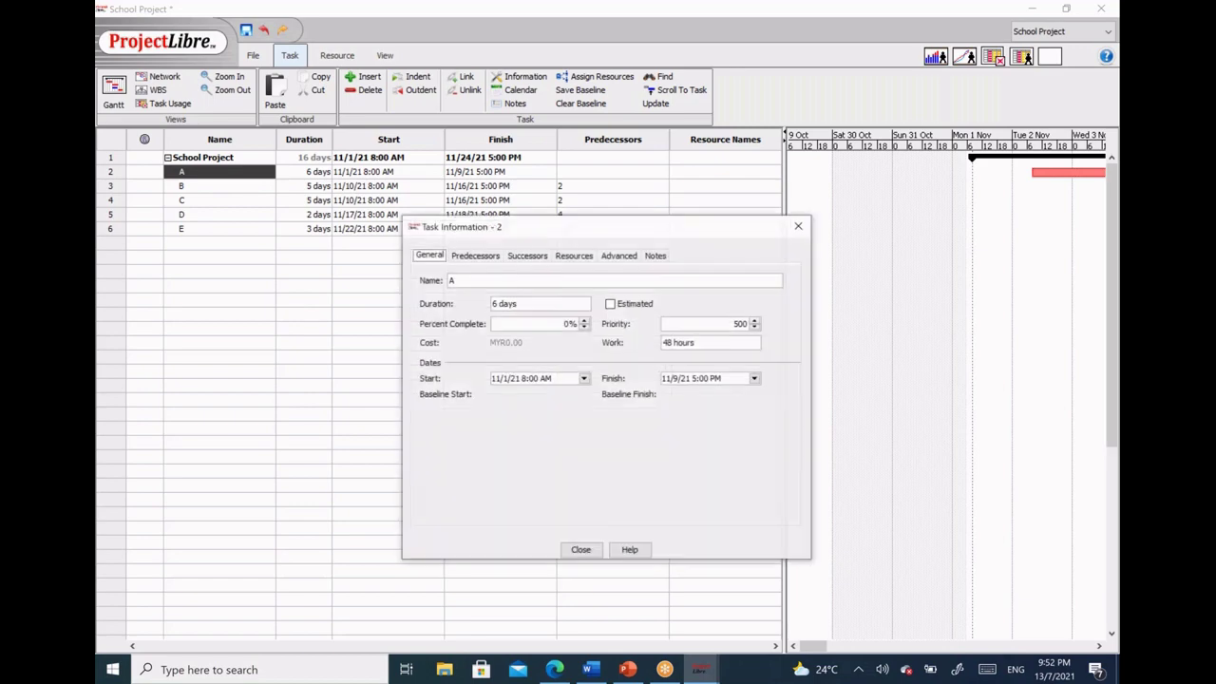
left_click(575, 257)
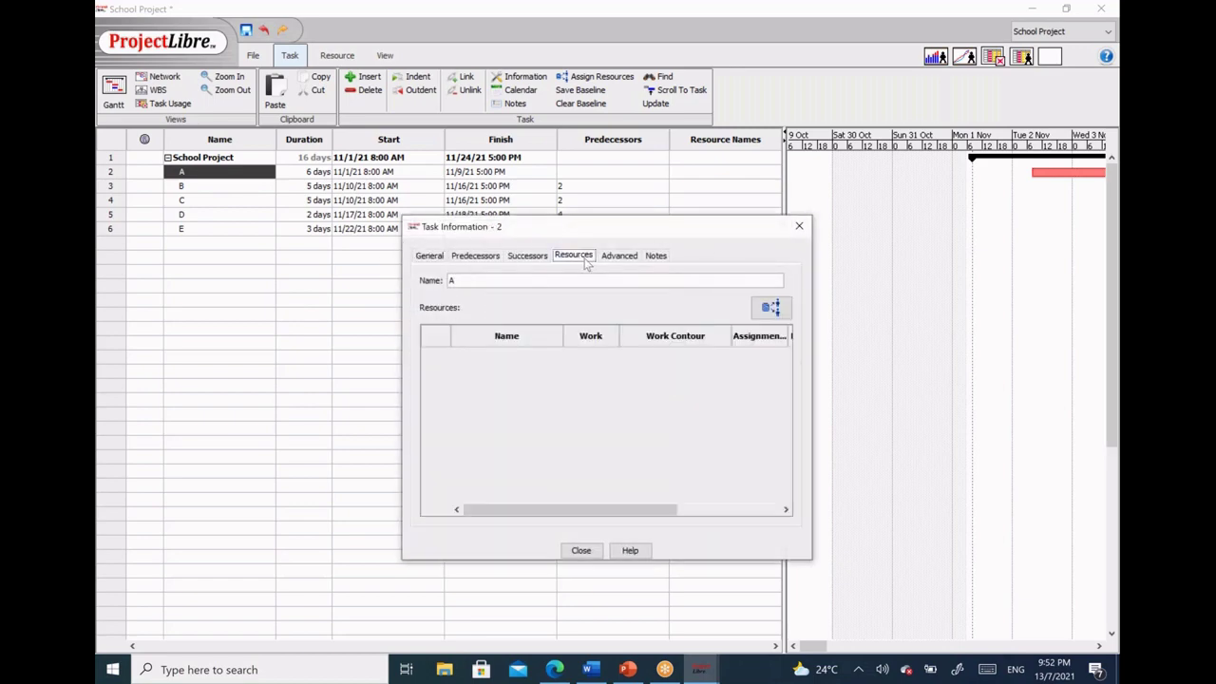
left_click(772, 308)
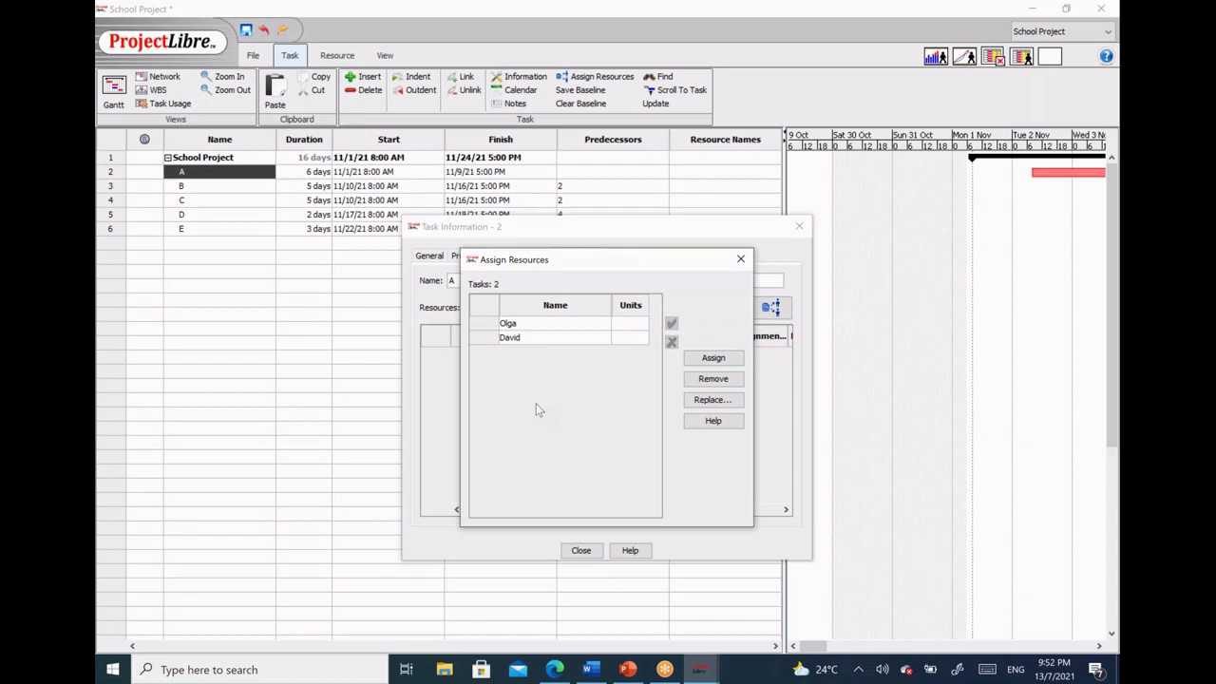
left_click(533, 327)
left_click(713, 358)
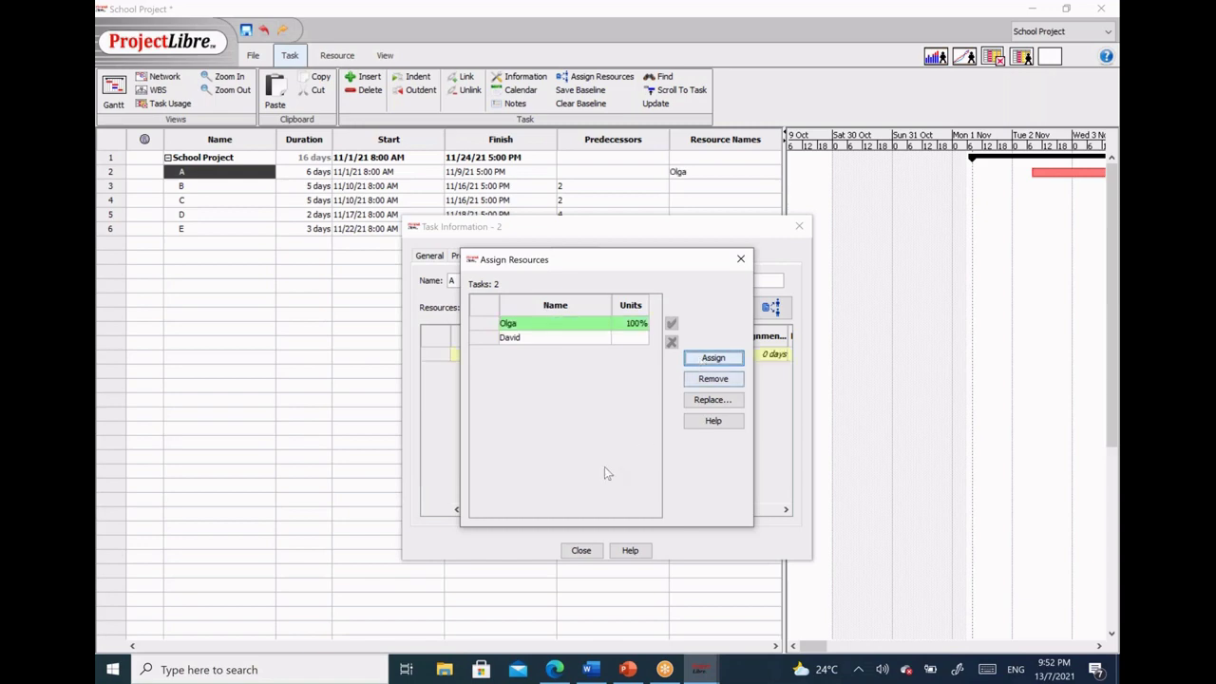
left_click(741, 259)
left_click(801, 230)
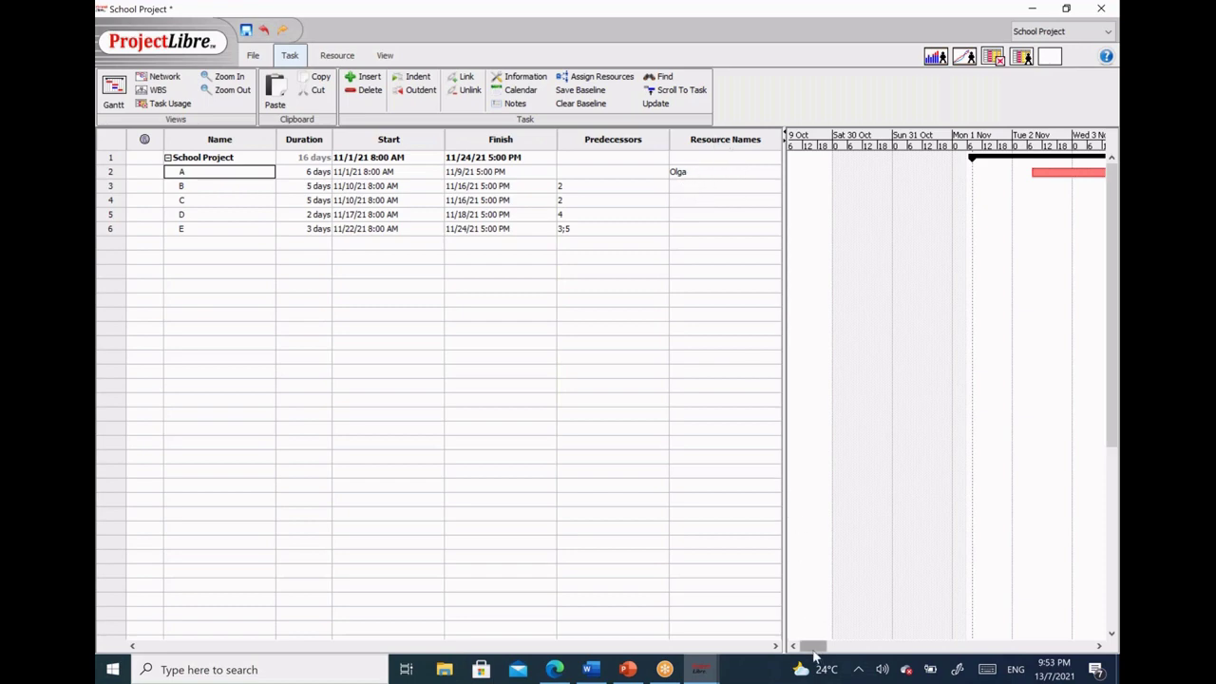
left_click_drag(814, 649, 866, 645)
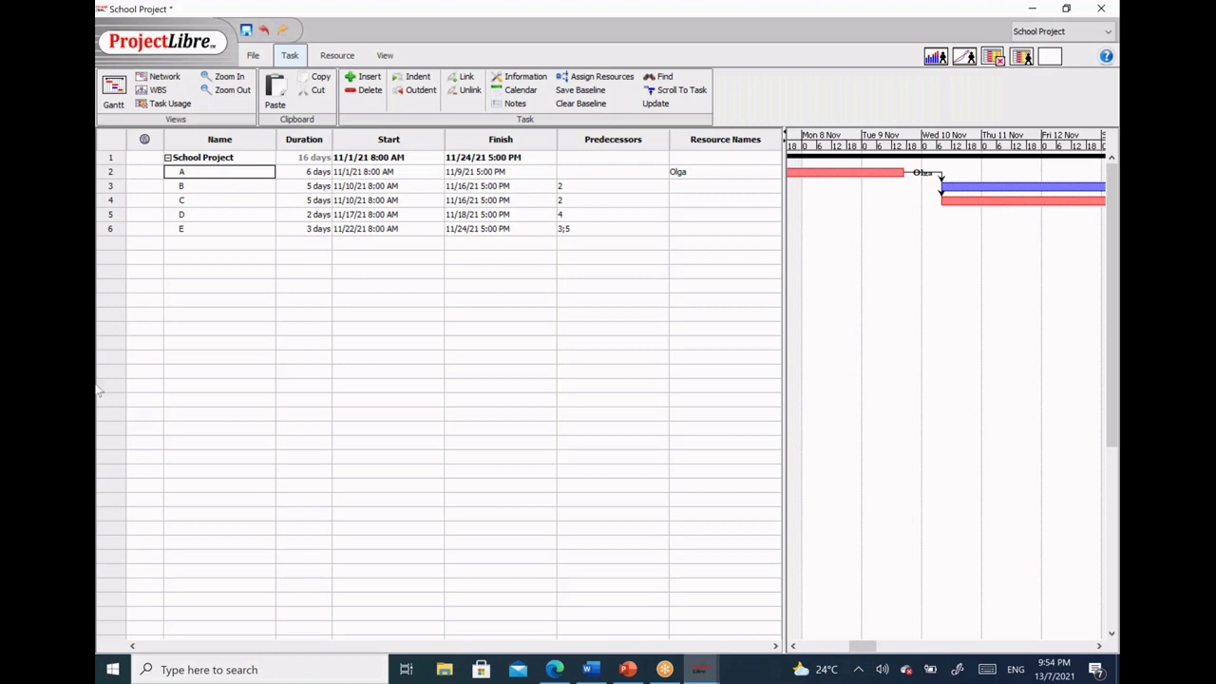
Set task A's duration to 4 days.
double_click(314, 173)
type("4")
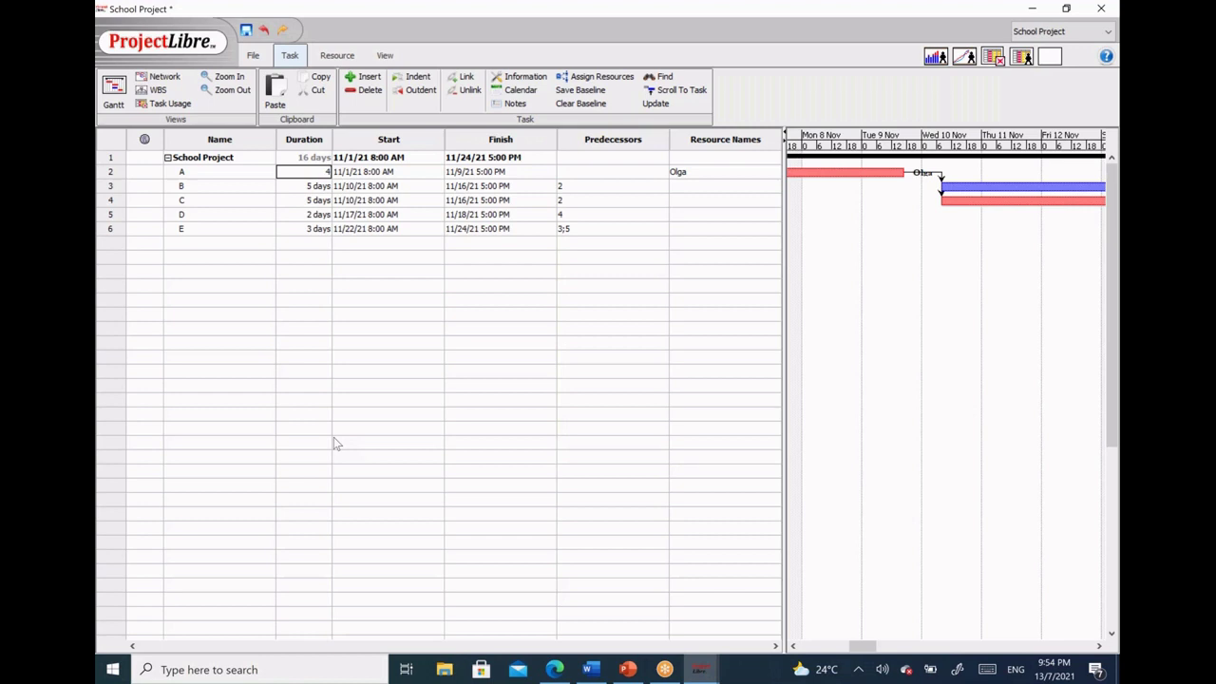
key("Return")
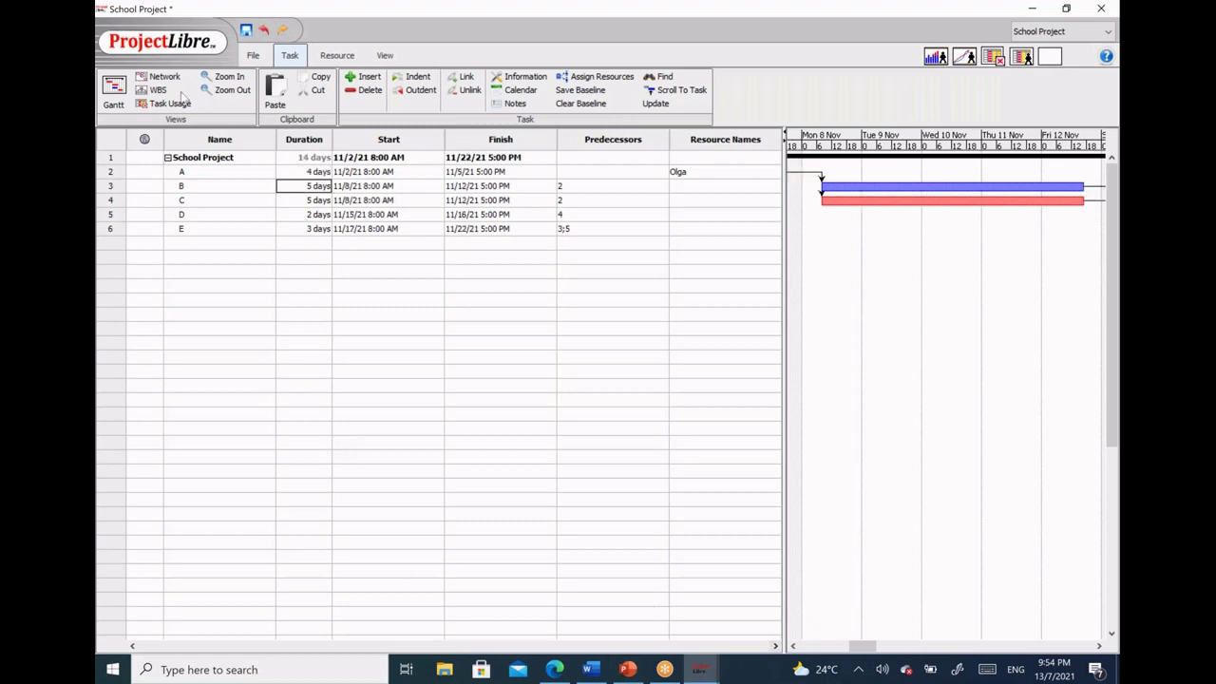
Review the rescheduled Gantt chart on a weekly timescale and the network diagram, and return to the Gantt view.
left_click(228, 90)
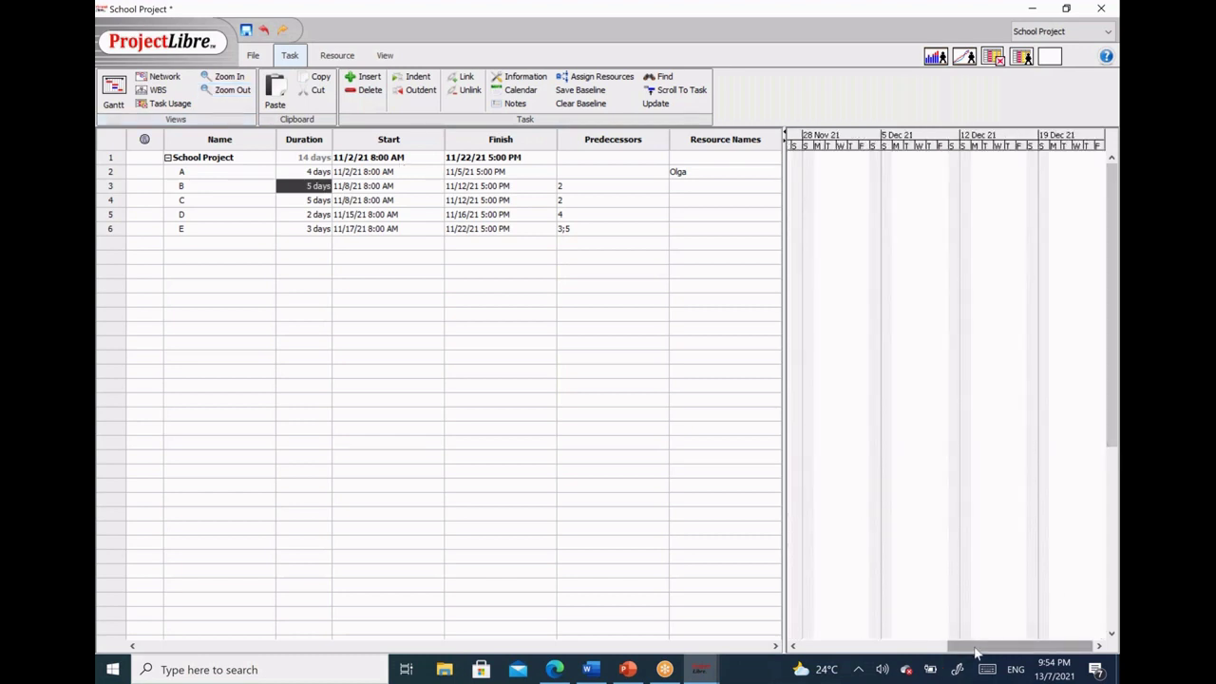
left_click_drag(968, 651, 849, 665)
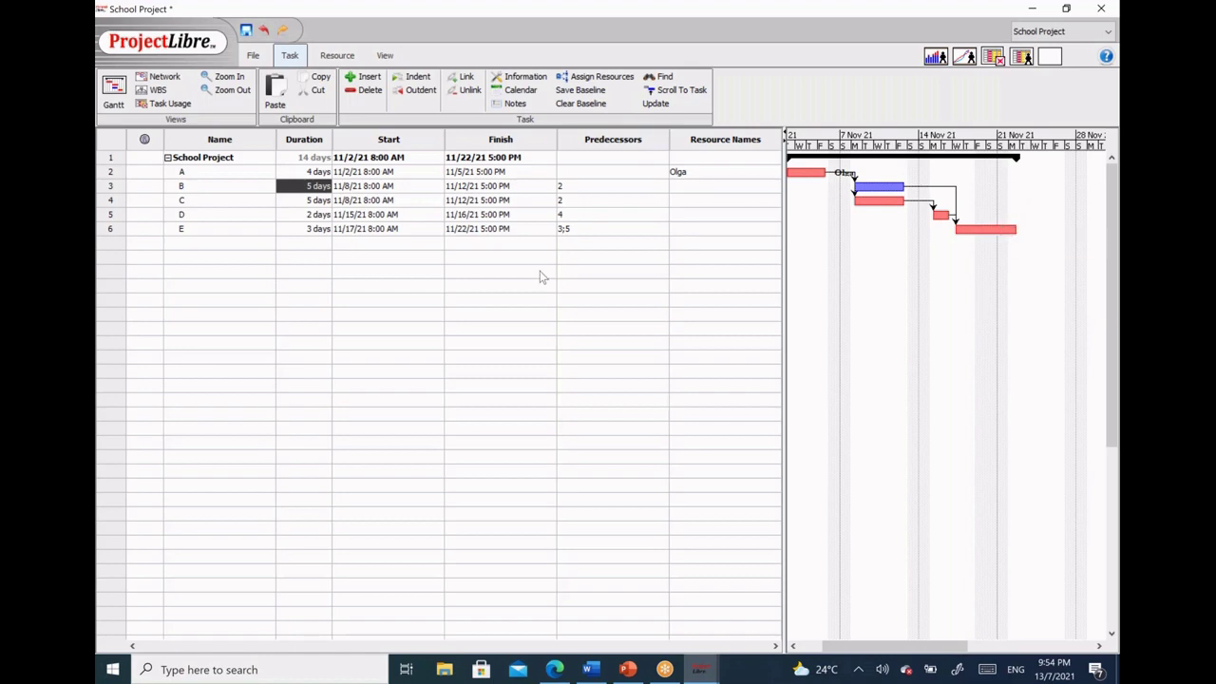
left_click(164, 78)
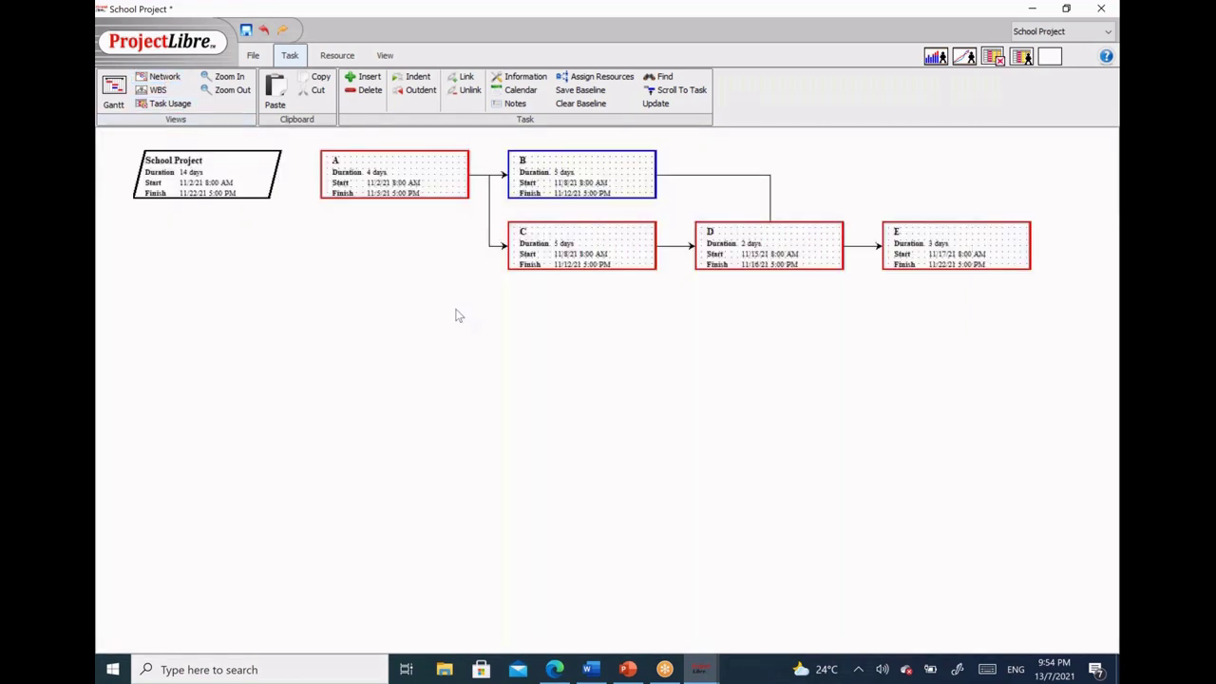
left_click(114, 90)
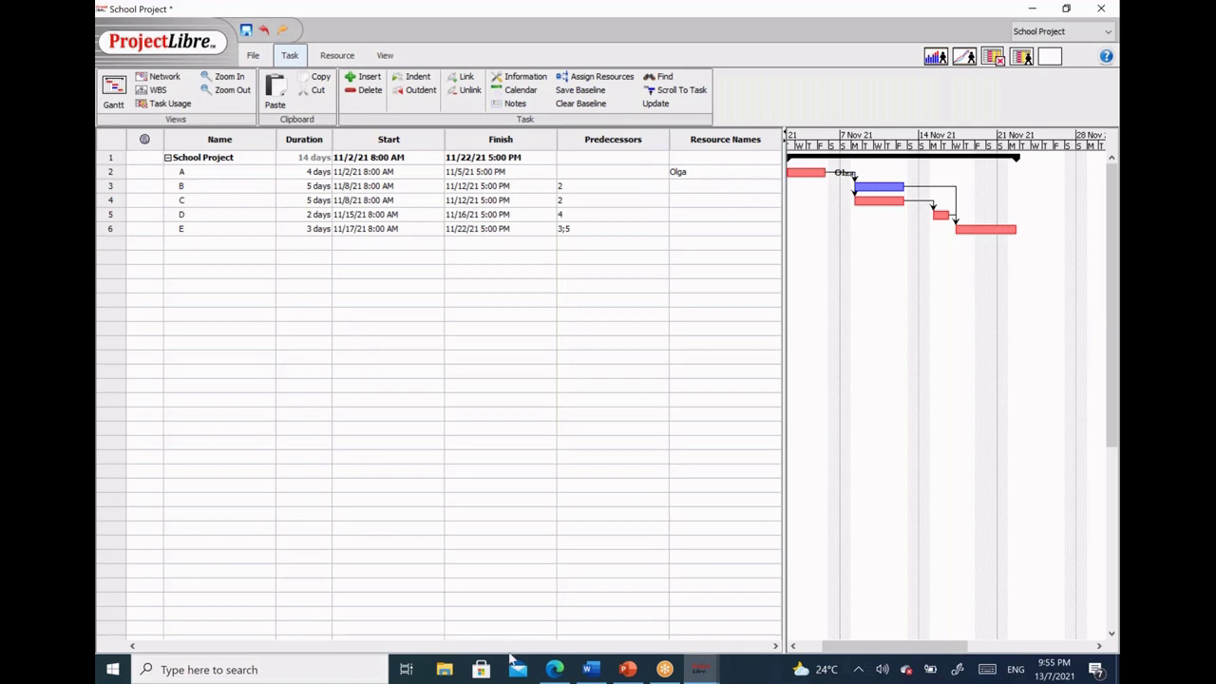
Switch to the PowerPoint presentation, start the slide show from slide 14 and advance to slide 15, Summary of Lessons Learned Today.
mouse_move(629, 673)
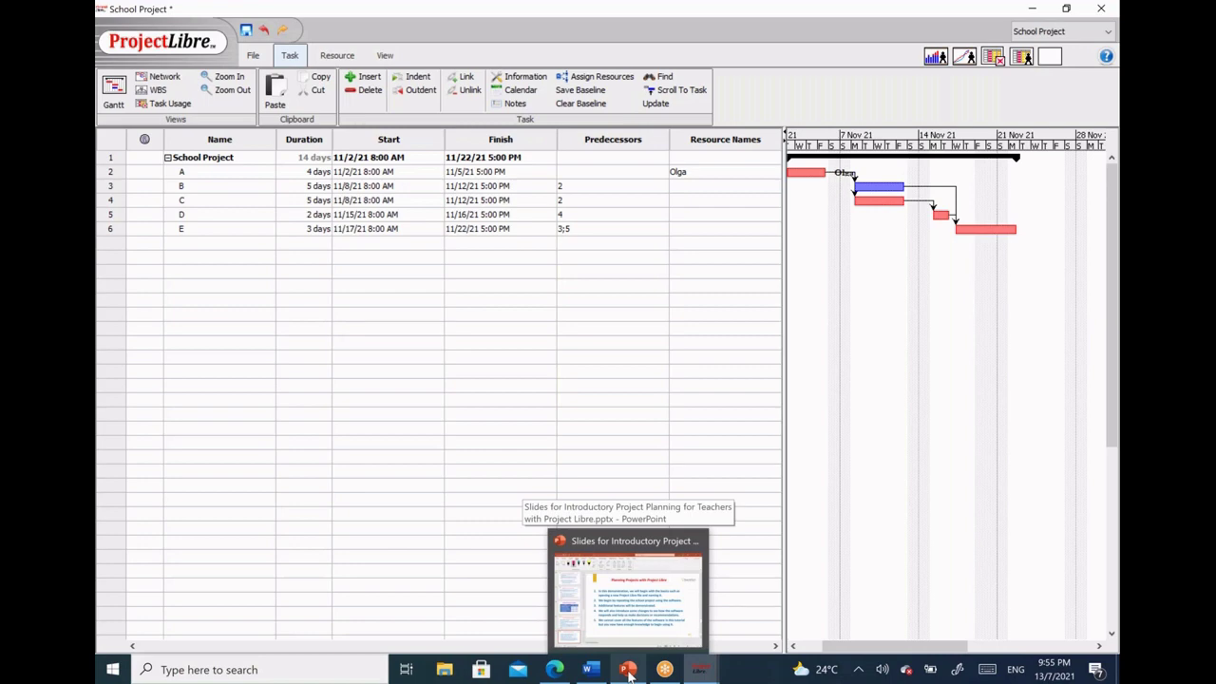
left_click(629, 671)
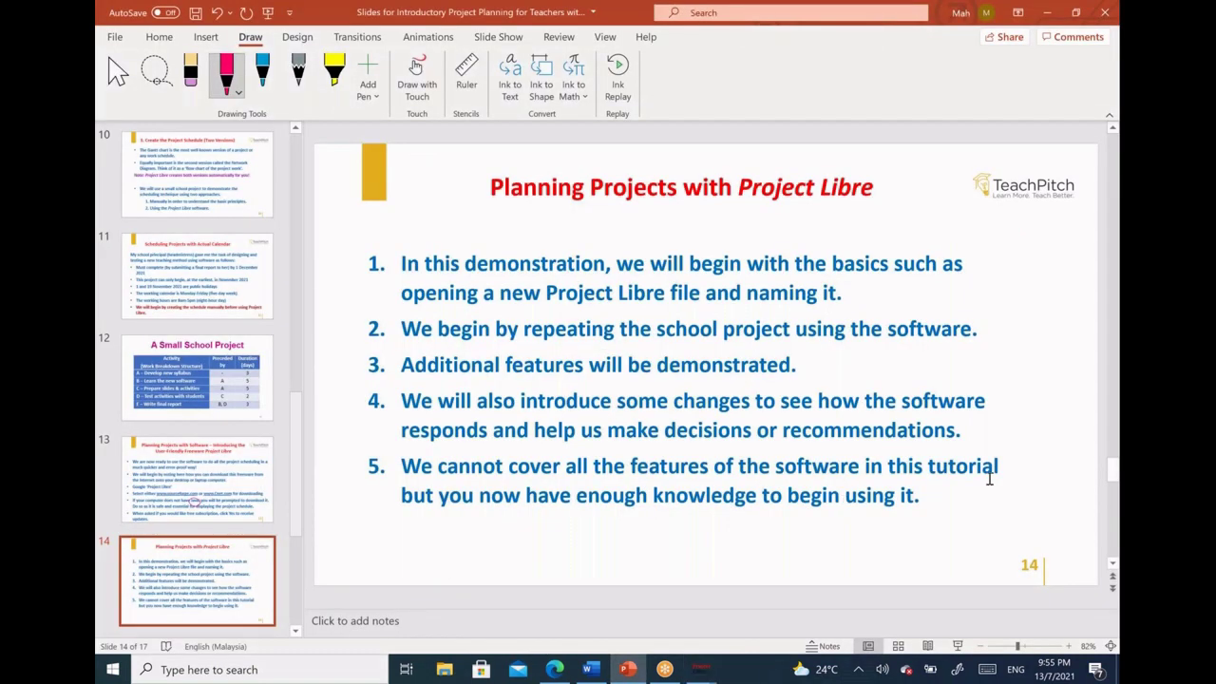
left_click(958, 646)
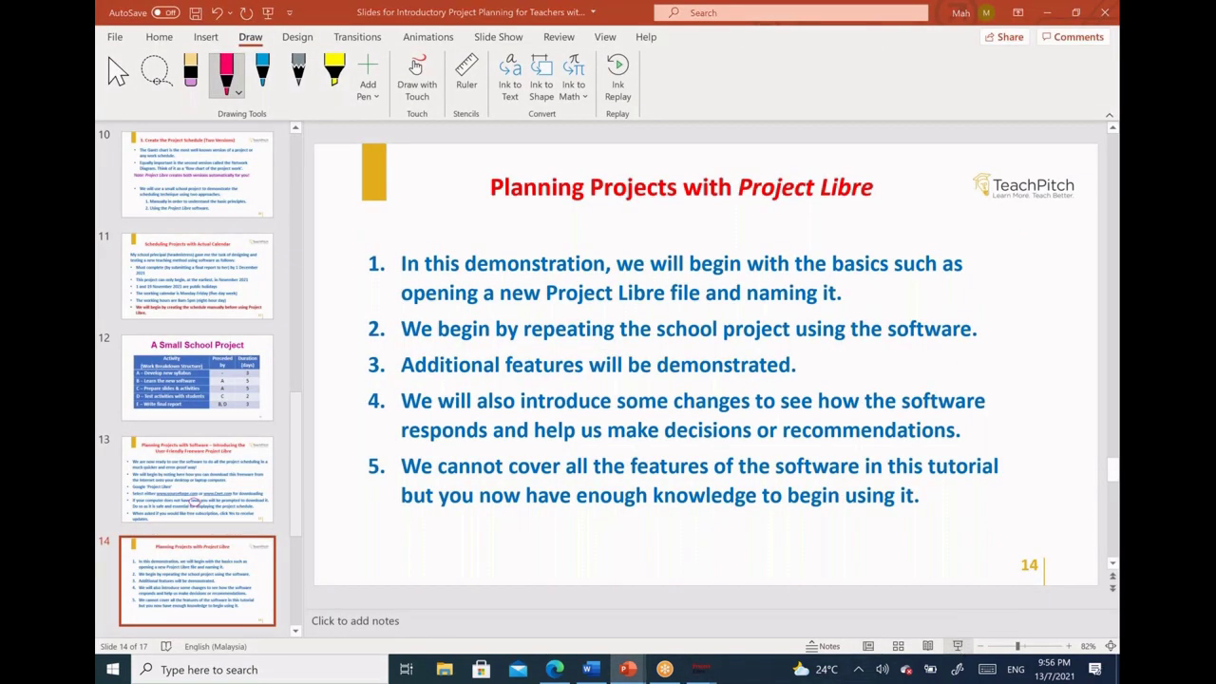
key("Right")
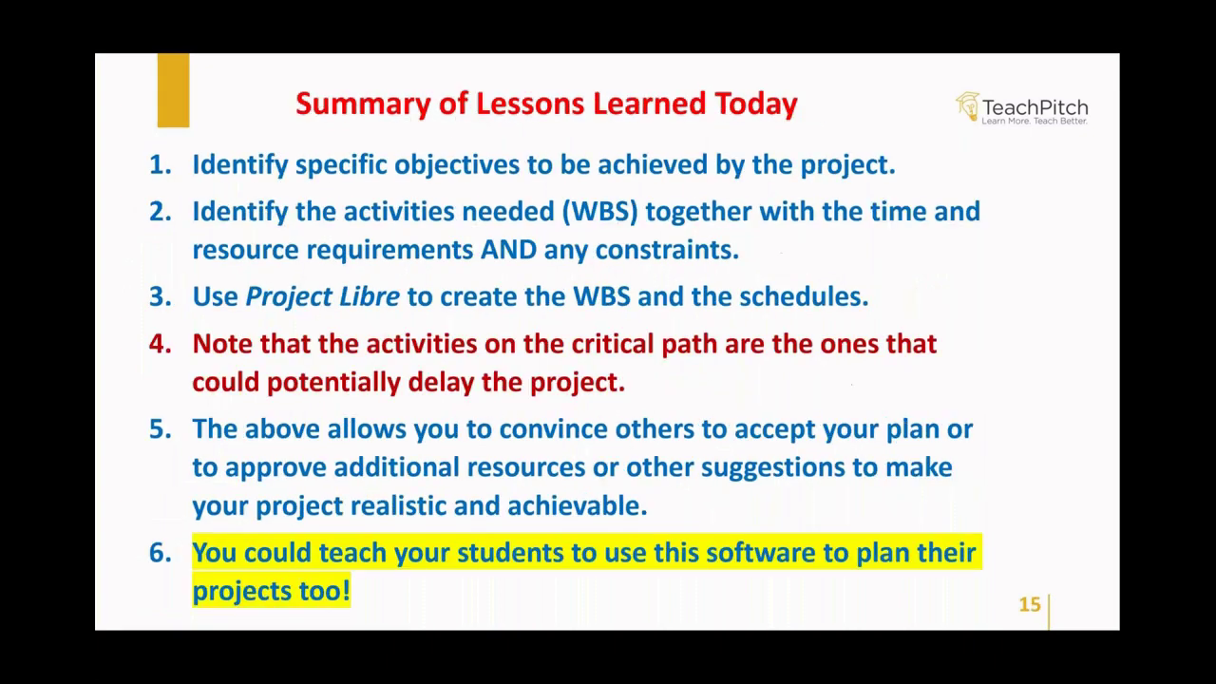